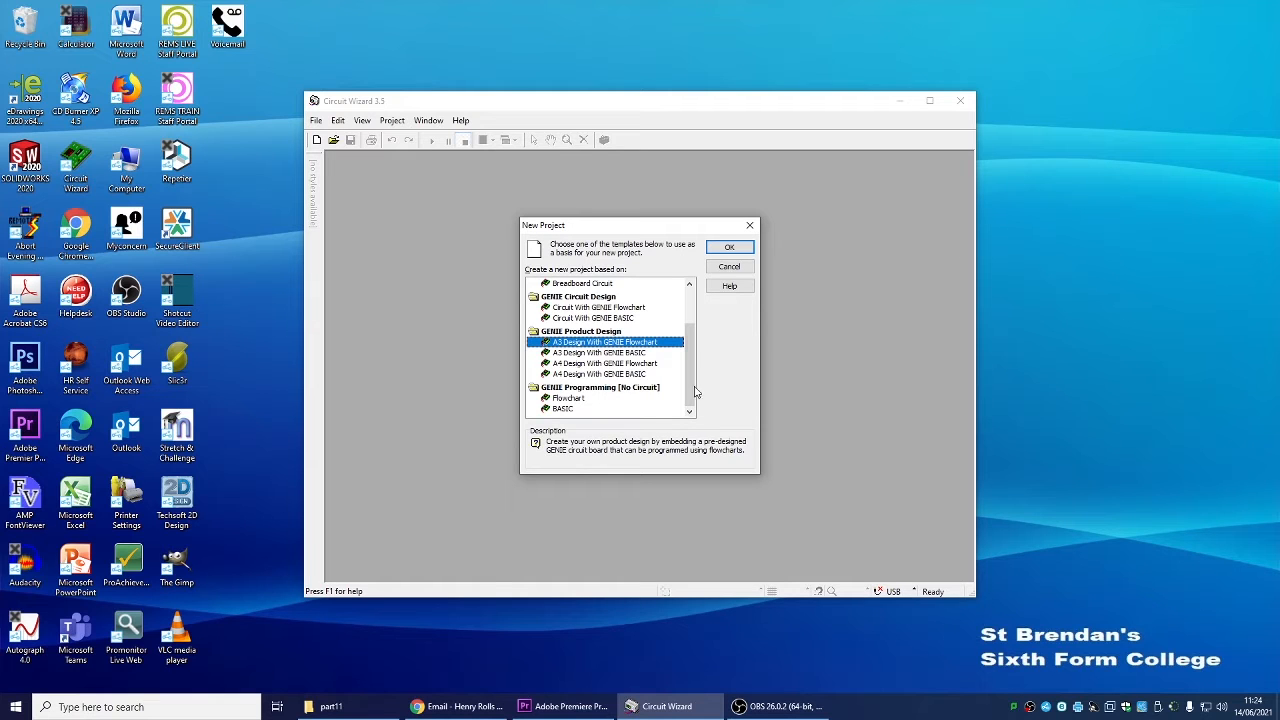
# Create a new project from the A3 Design With GENIE Flowchart template
pyautogui.moveTo(691, 340); pyautogui.dragTo(706, 318)
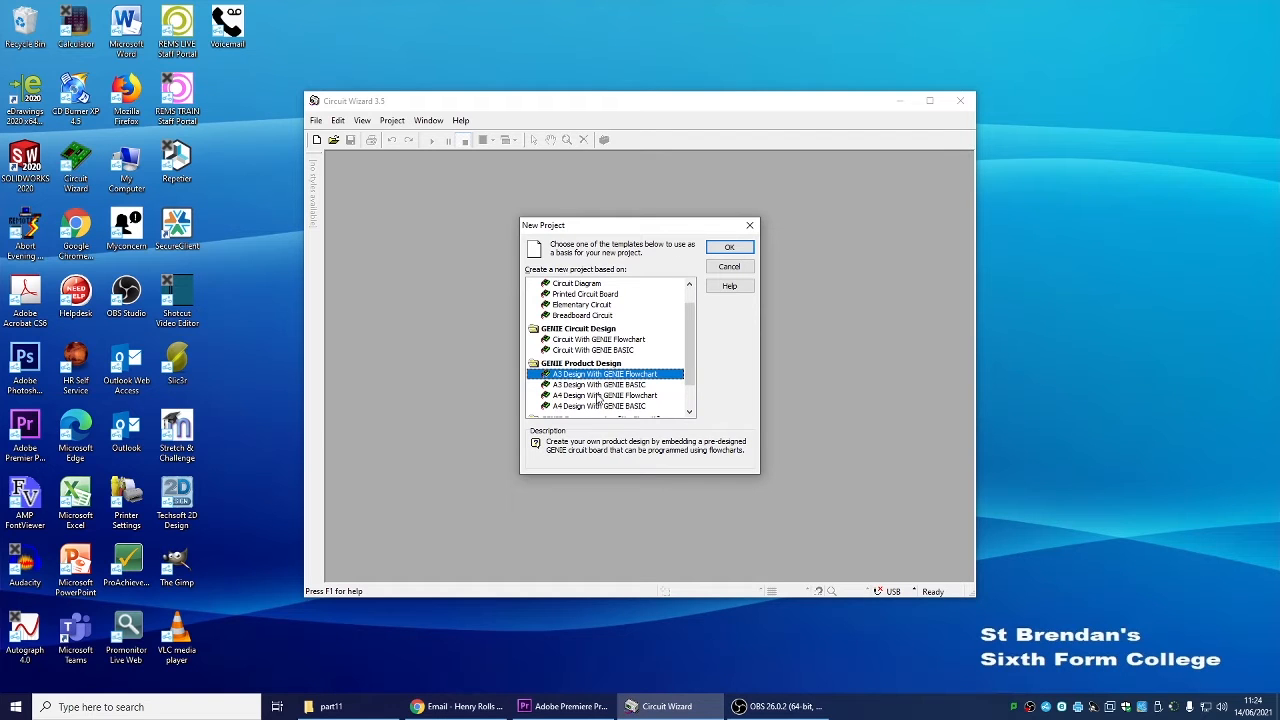
pyautogui.moveTo(698, 352); pyautogui.dragTo(699, 358)
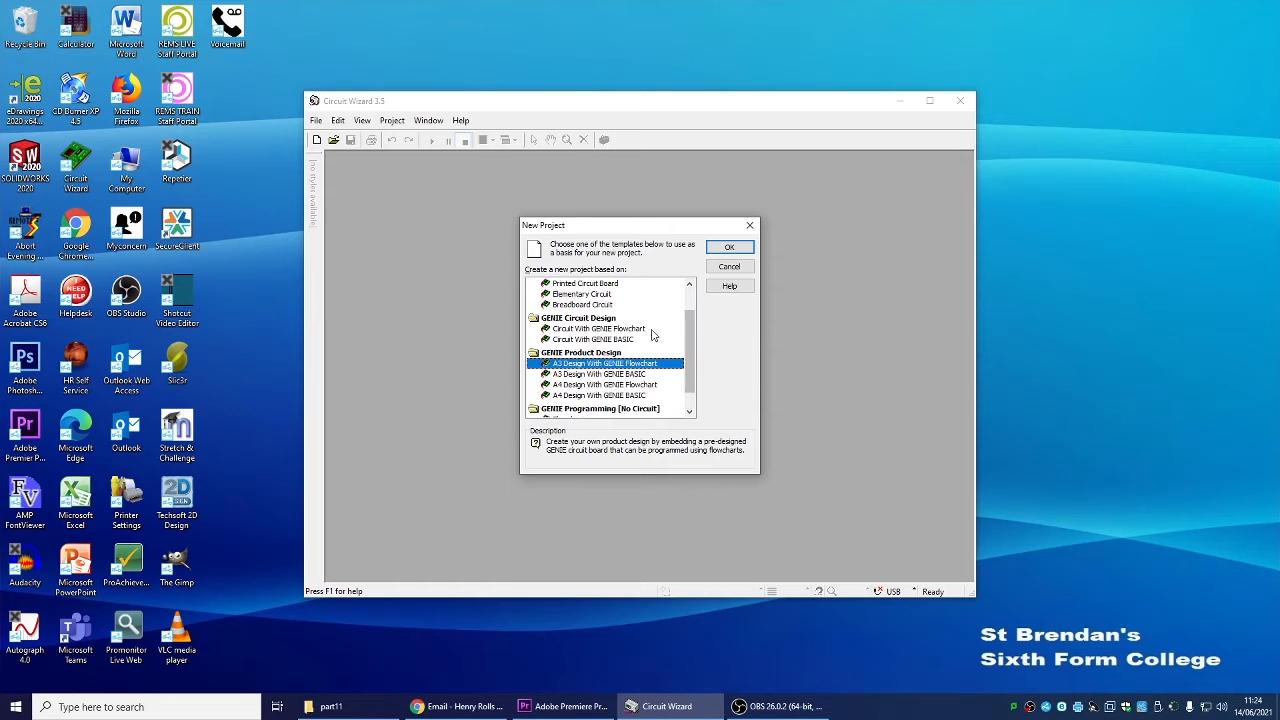
pyautogui.click(740, 250)
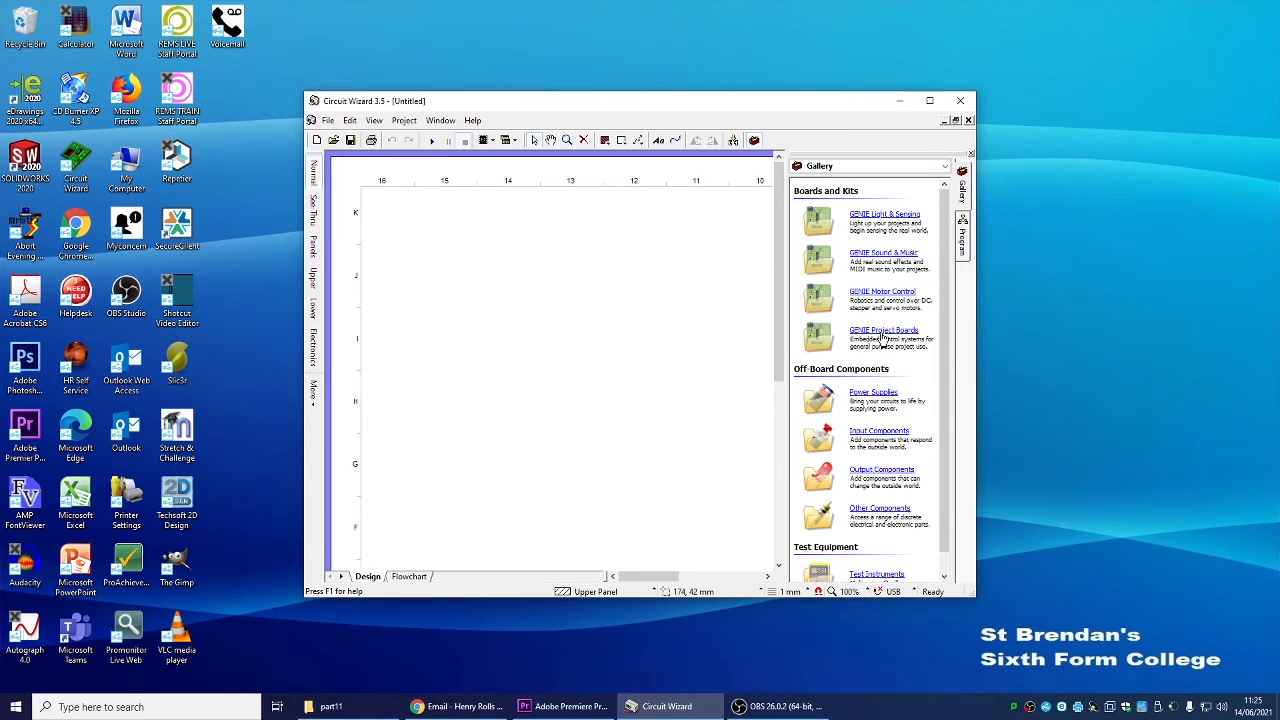
# Open the GENIE Project Boards gallery and place a GENIE 18 Project Kit board on the design sheet
pyautogui.click(902, 331)
pyautogui.moveTo(942, 289); pyautogui.dragTo(948, 345)
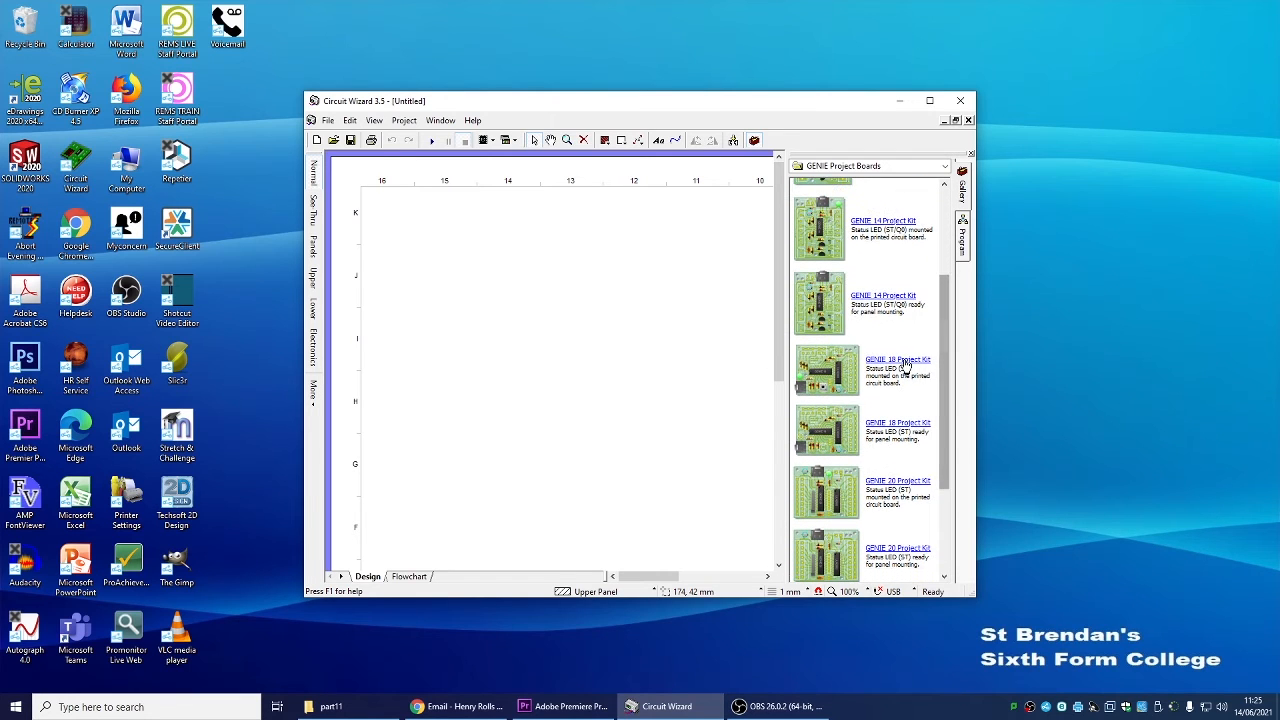
pyautogui.moveTo(864, 362); pyautogui.dragTo(550, 350)
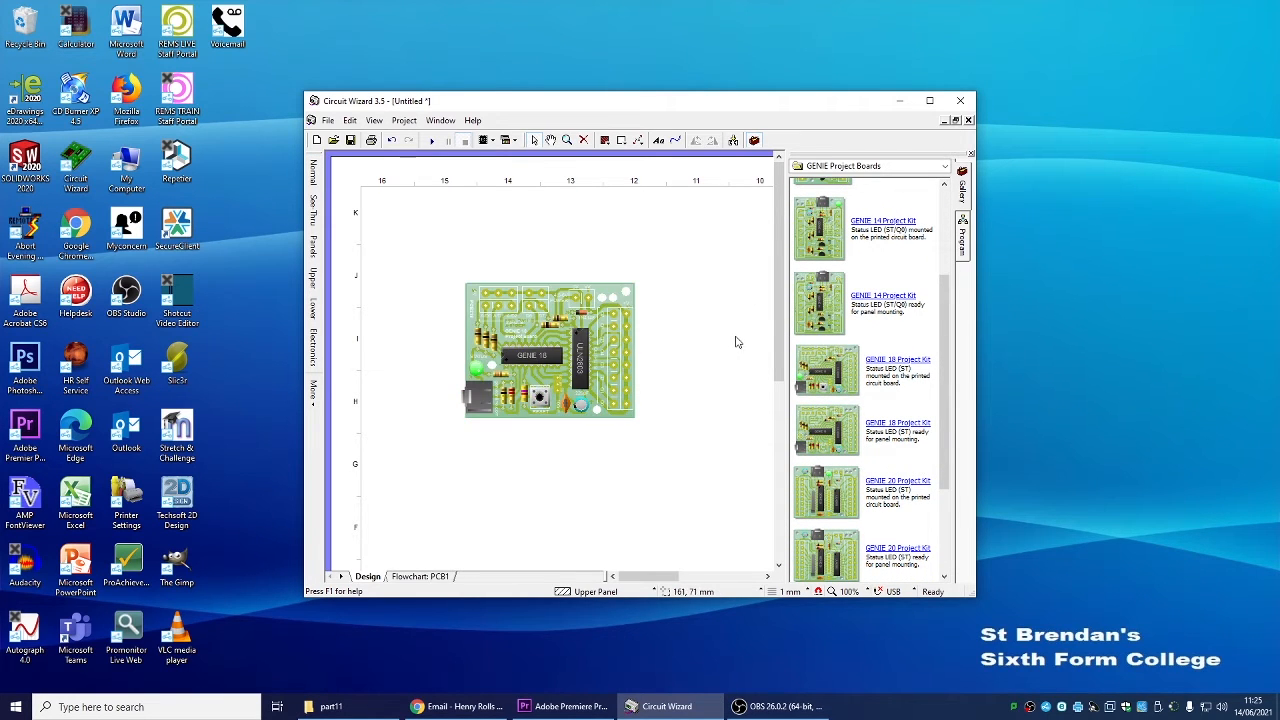
# Move the GENIE 18 board slightly down and to the right on the sheet
pyautogui.scroll(-2, 736, 341)
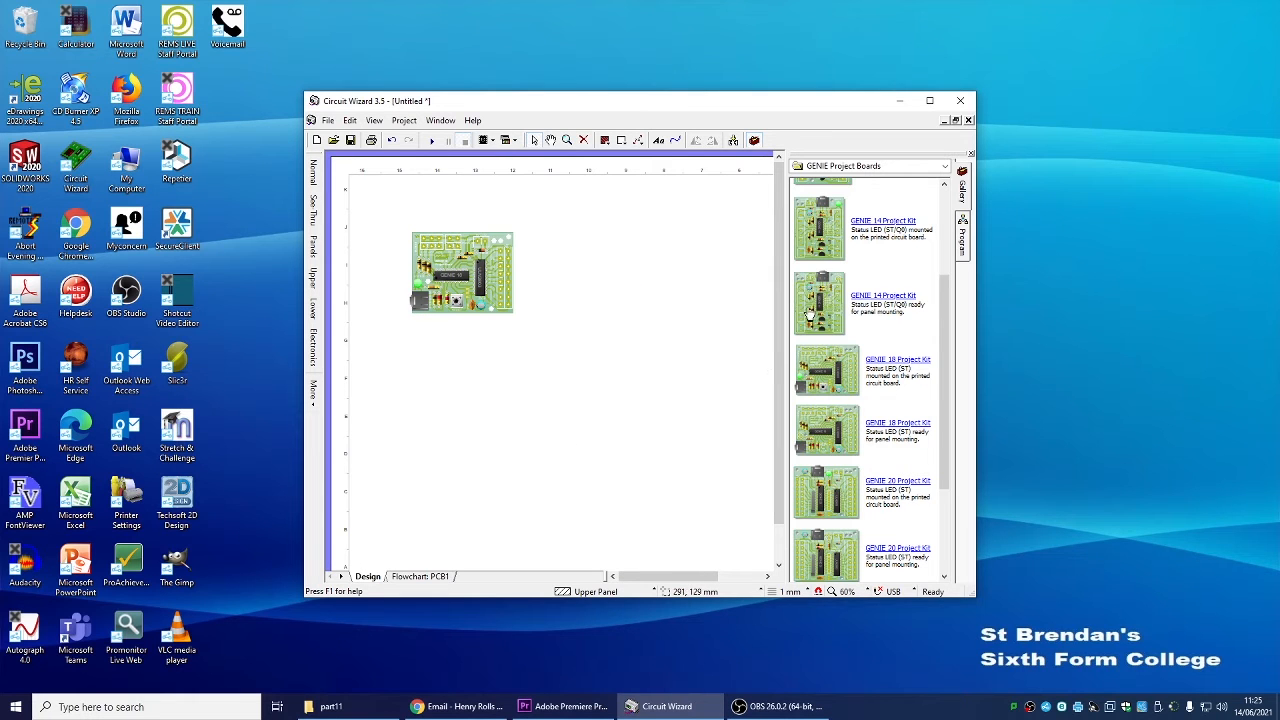
pyautogui.moveTo(500, 305); pyautogui.dragTo(544, 354)
# View the board's flowchart sheet, then return to the design sheet
pyautogui.moveTo(945, 326); pyautogui.dragTo(945, 222)
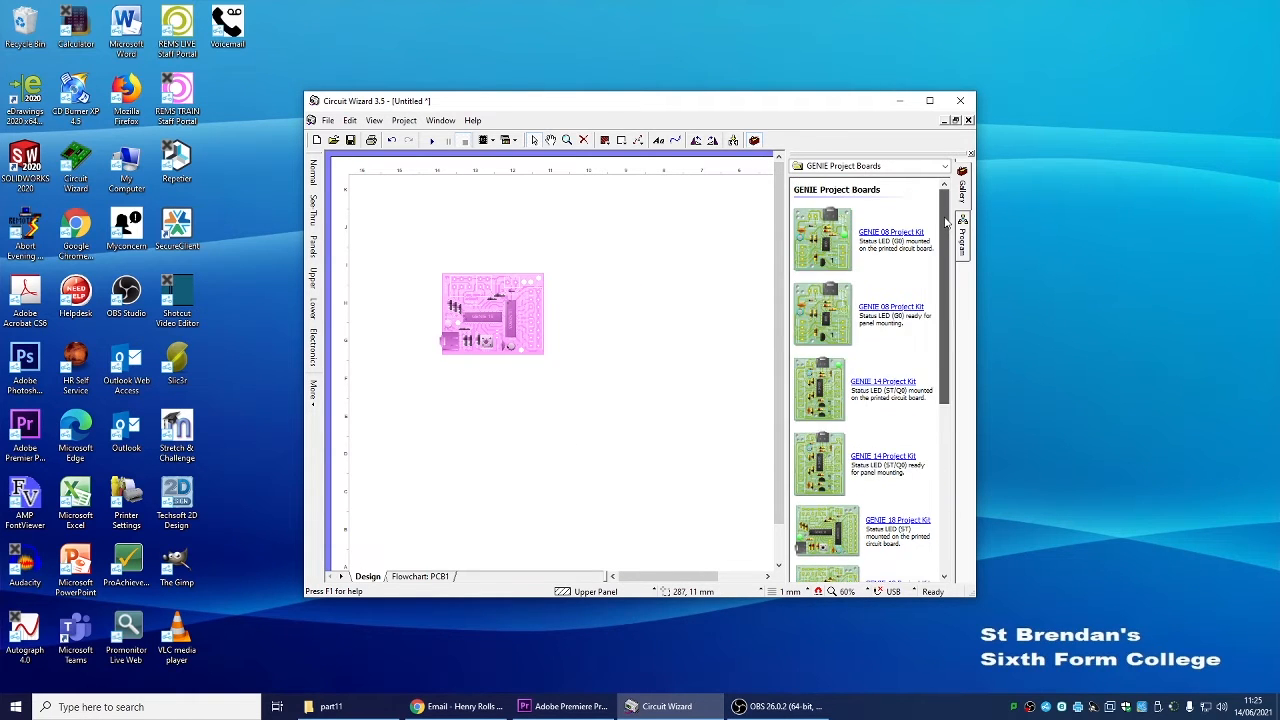
pyautogui.click(944, 166)
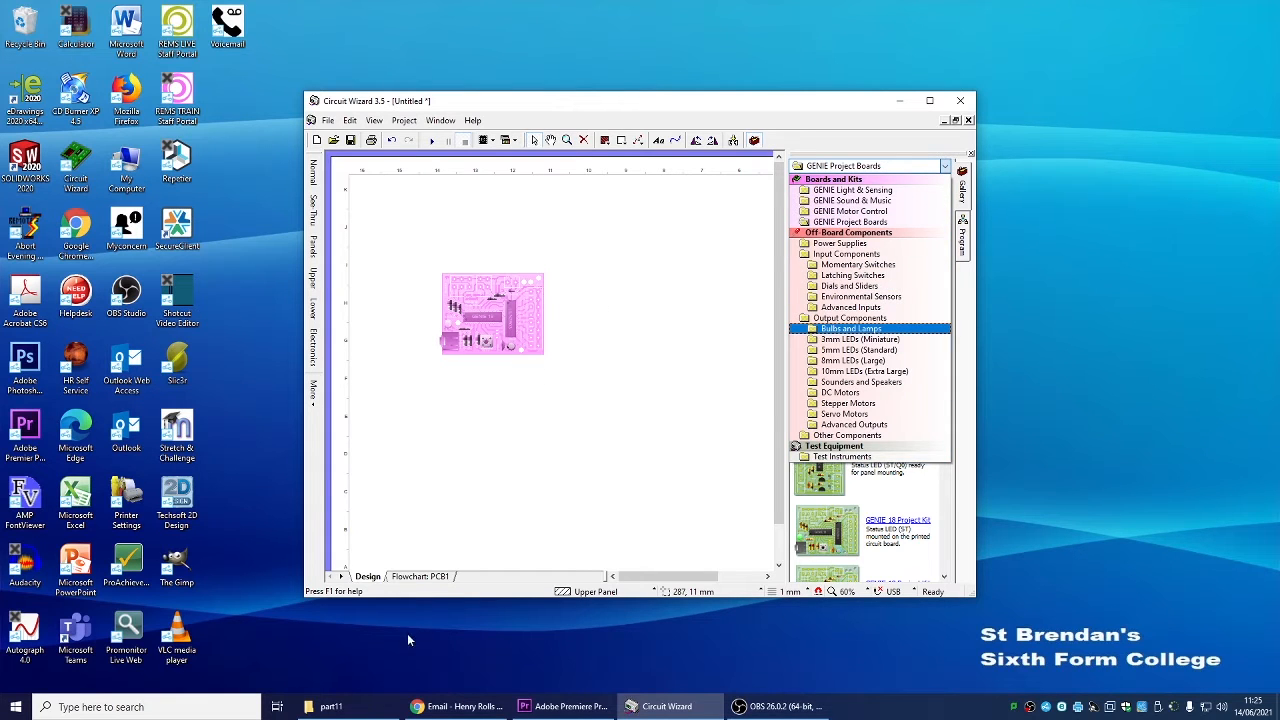
pyautogui.click(428, 578)
pyautogui.click(428, 577)
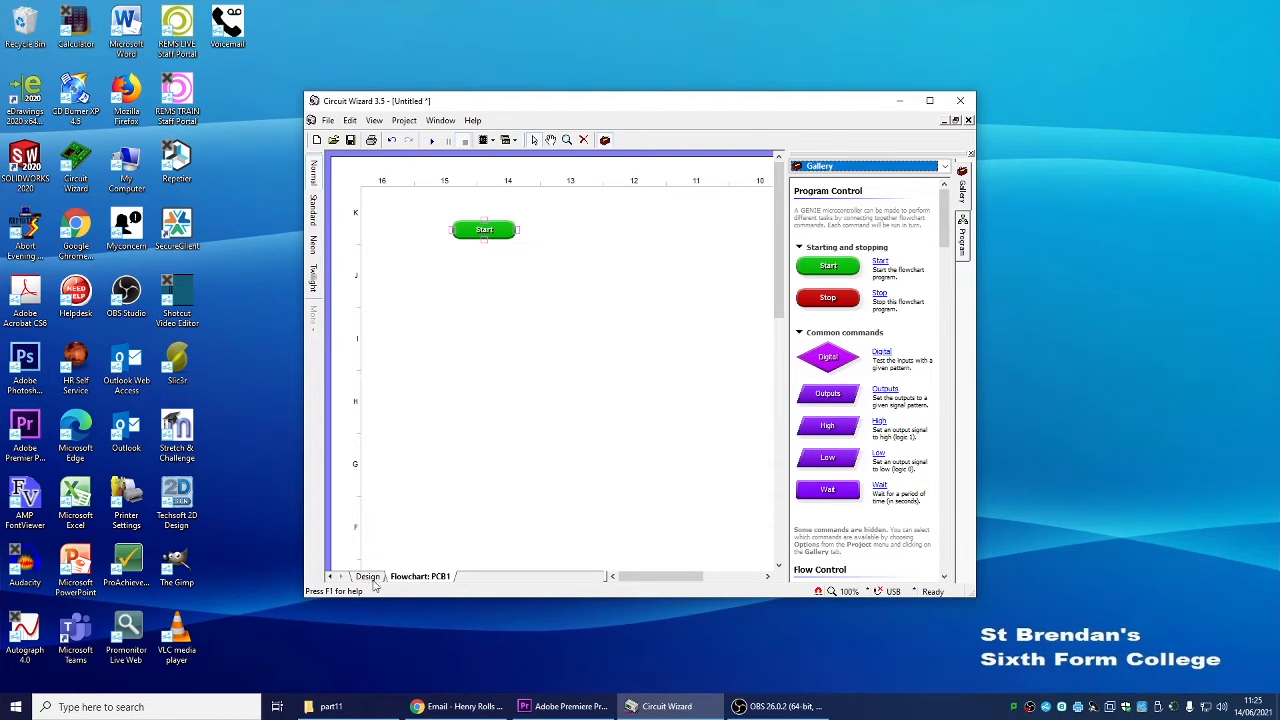
pyautogui.click(369, 578)
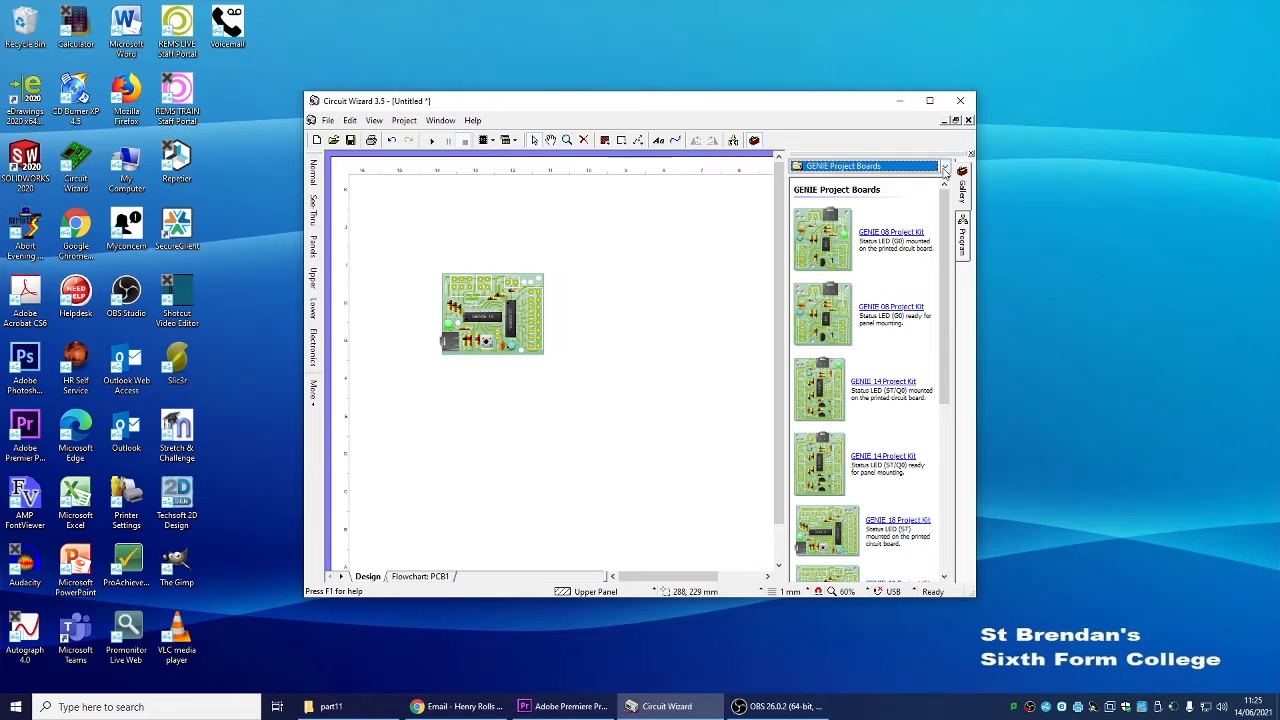
# Add a 3 x AA Battery with Clip pack from Power Supplies to the right of the board
pyautogui.click(945, 167)
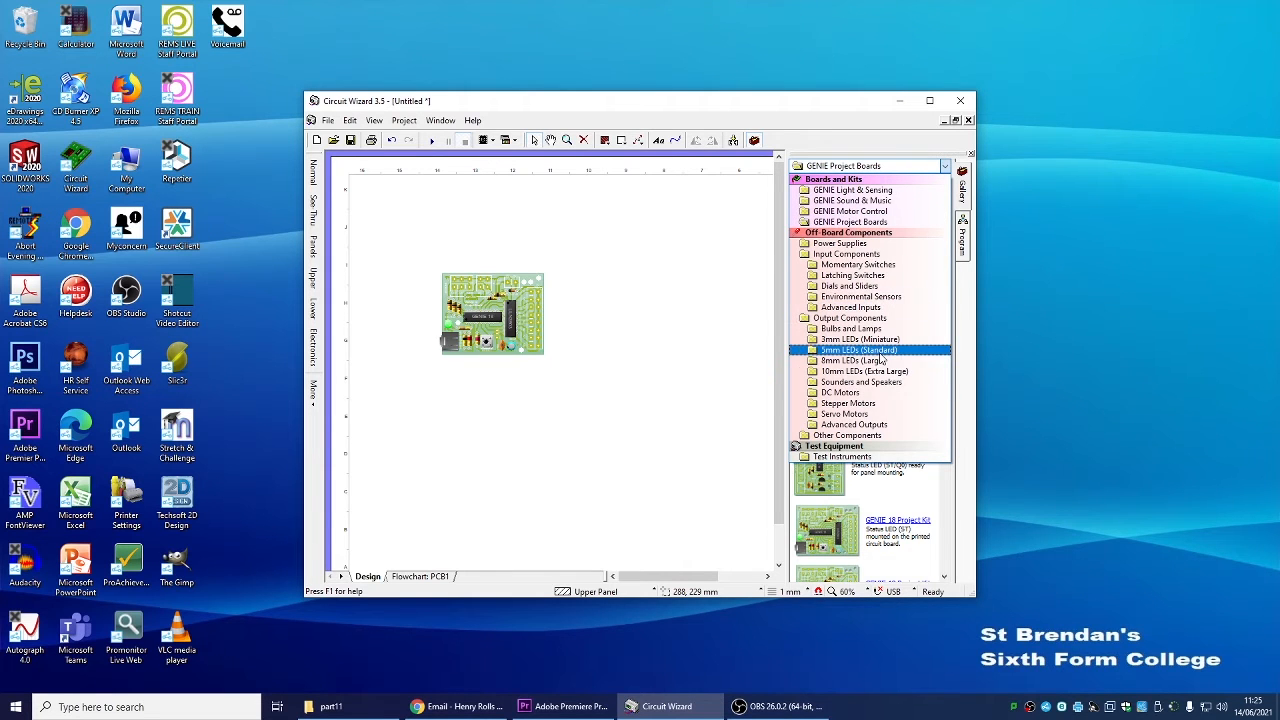
pyautogui.click(845, 243)
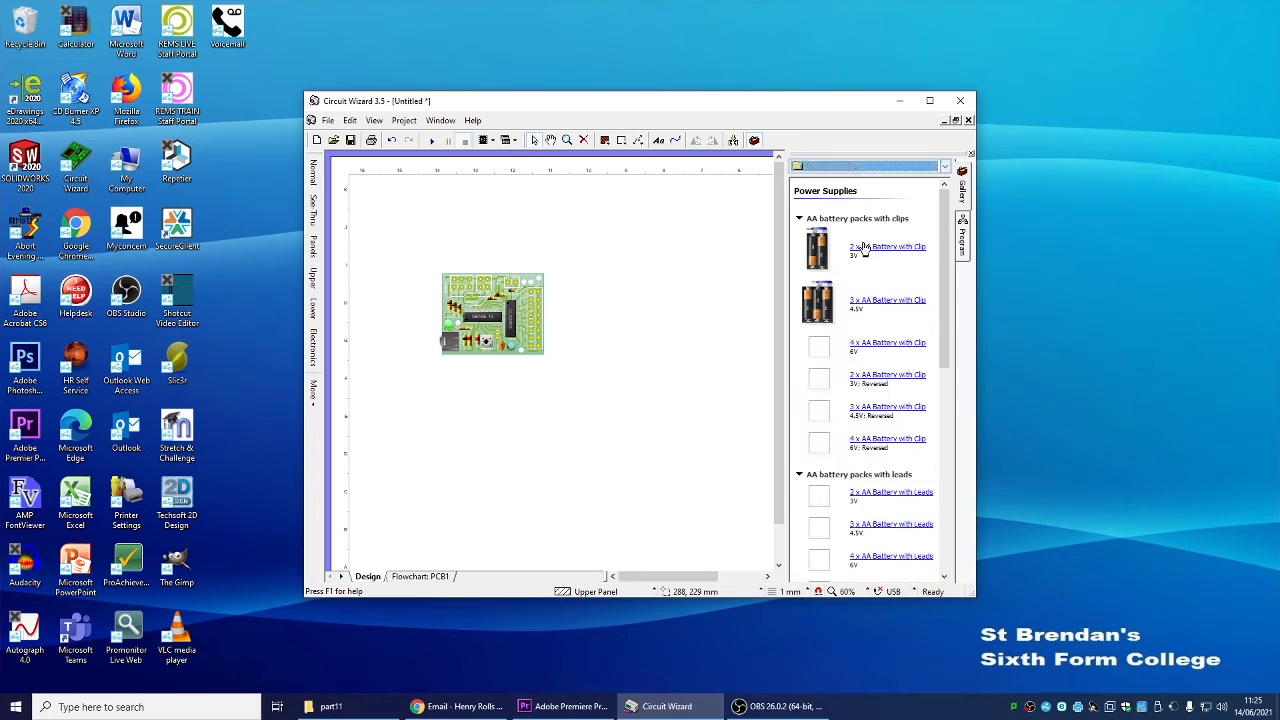
pyautogui.moveTo(899, 307); pyautogui.dragTo(640, 258)
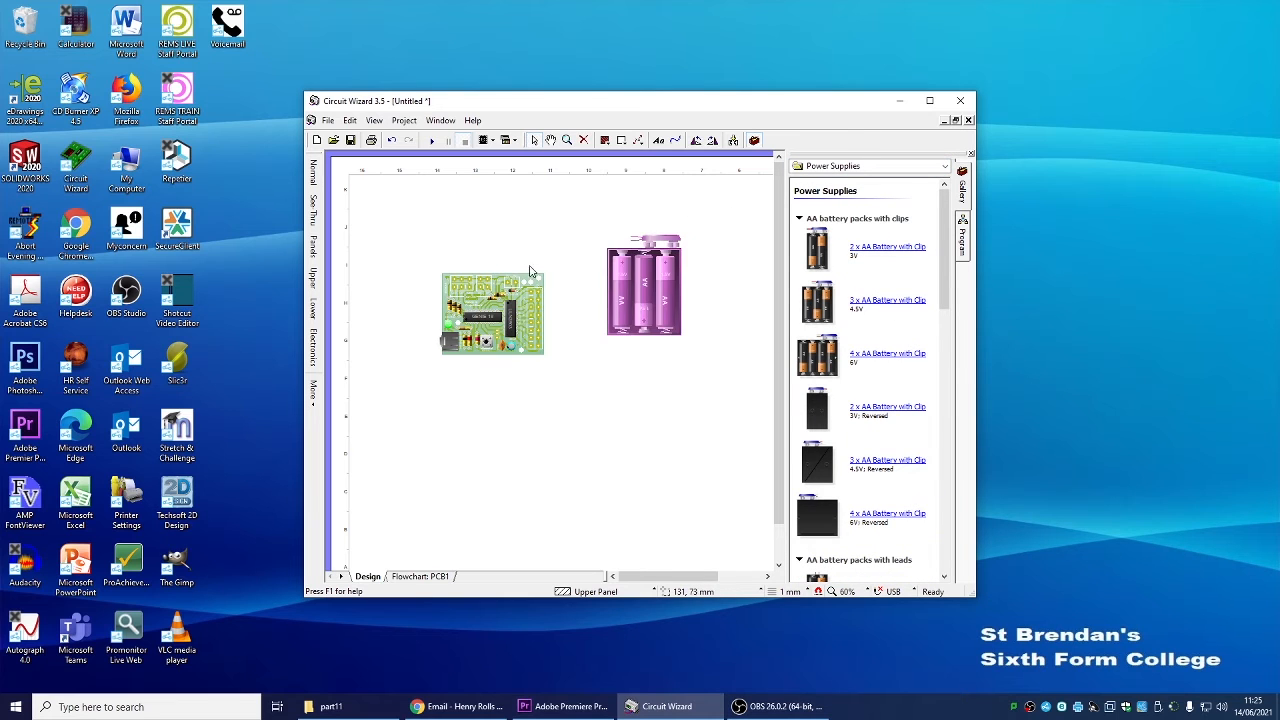
# Connect the battery pack's clip leads to the board's power terminals
pyautogui.scroll(2, 640, 258)
pyautogui.scroll(2, 665, 255)
pyautogui.moveTo(733, 198)
pyautogui.mouseDown()
pyautogui.moveTo(523, 200)
pyautogui.moveTo(343, 313)
pyautogui.moveTo(490, 340)
pyautogui.moveTo(604, 190)
pyautogui.mouseUp()
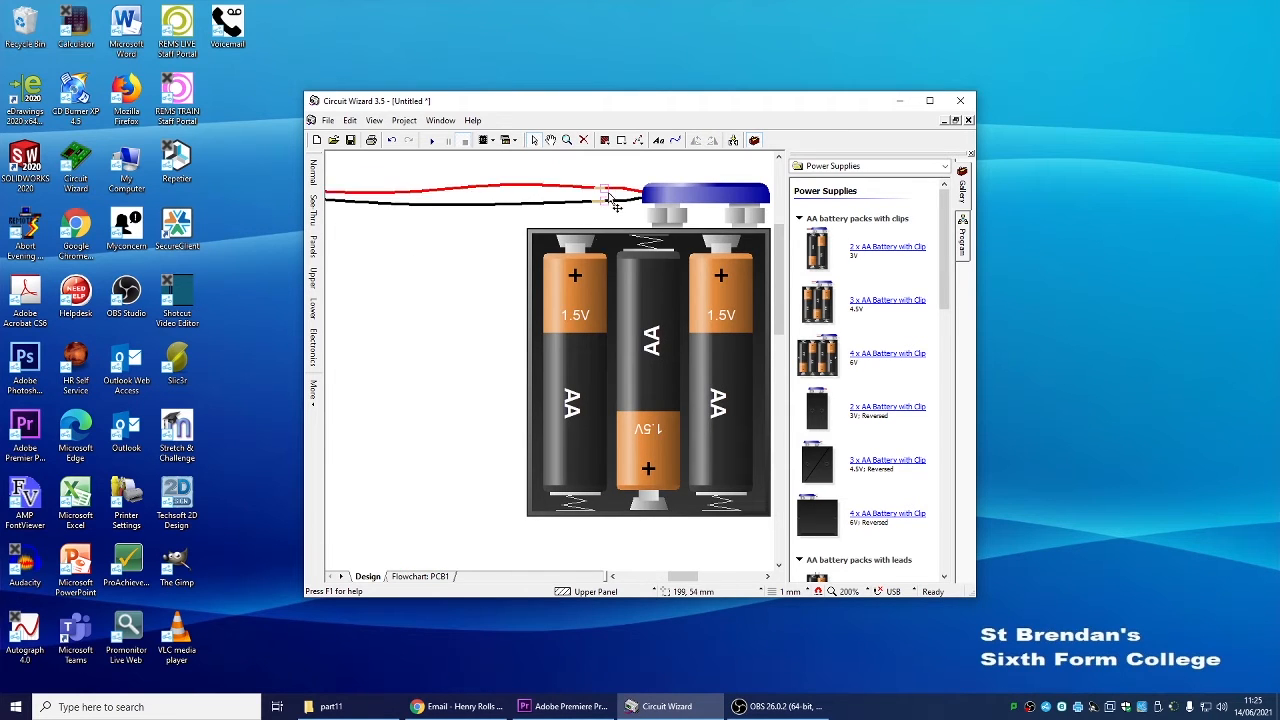
pyautogui.scroll(1, 530, 342)
pyautogui.scroll(-2, 530, 342)
pyautogui.scroll(-3, 530, 352)
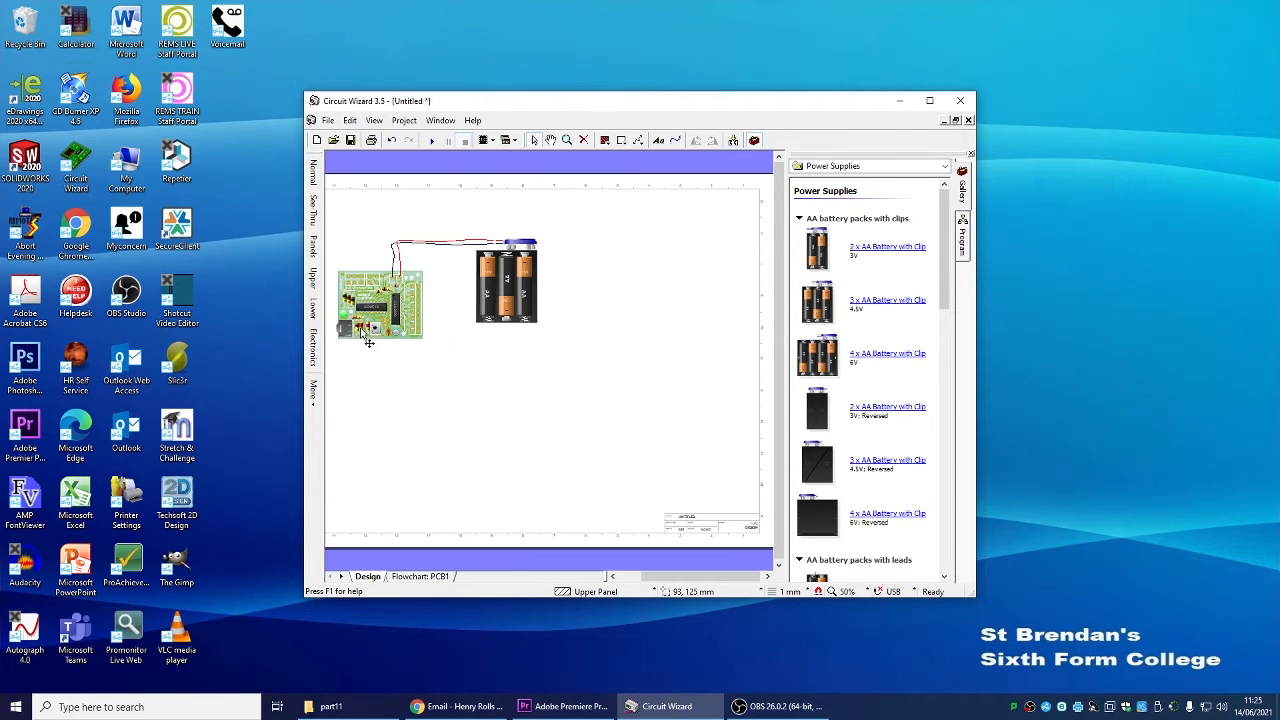
pyautogui.scroll(4, 356, 292)
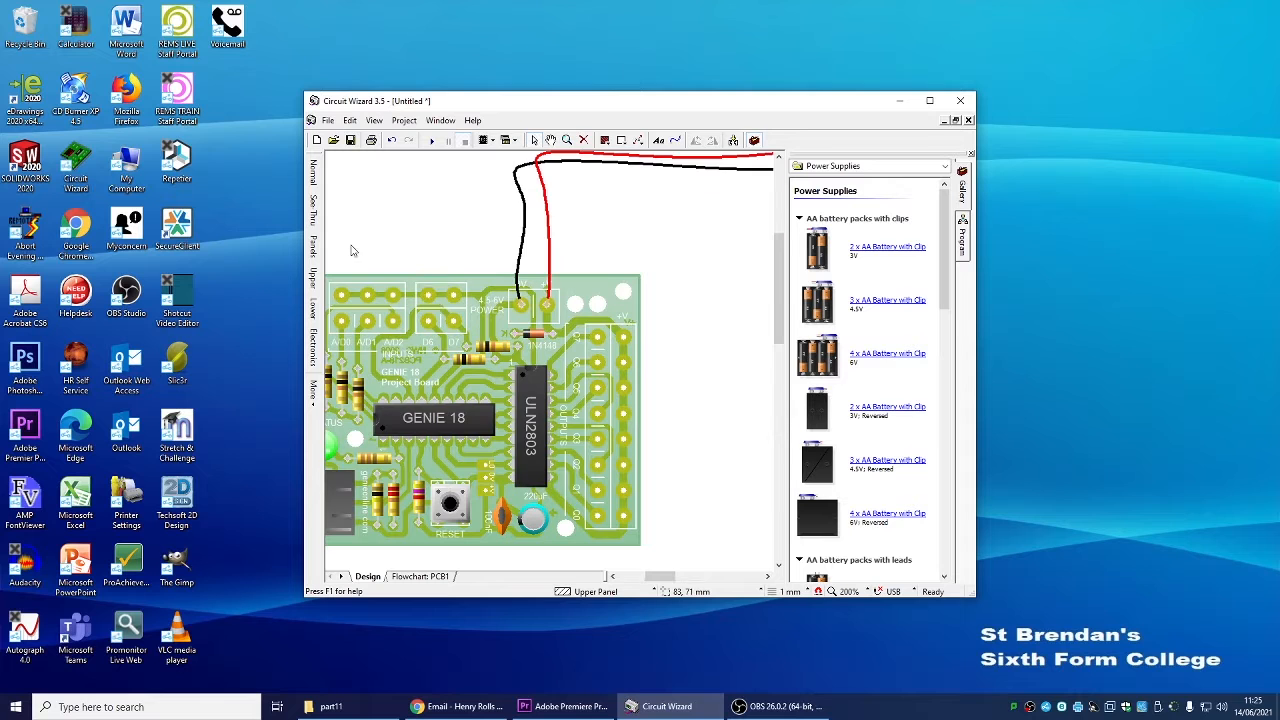
# Add a red push-to-make switch from Momentary Switches above the board and wire it to the board's input terminals
pyautogui.click(944, 166)
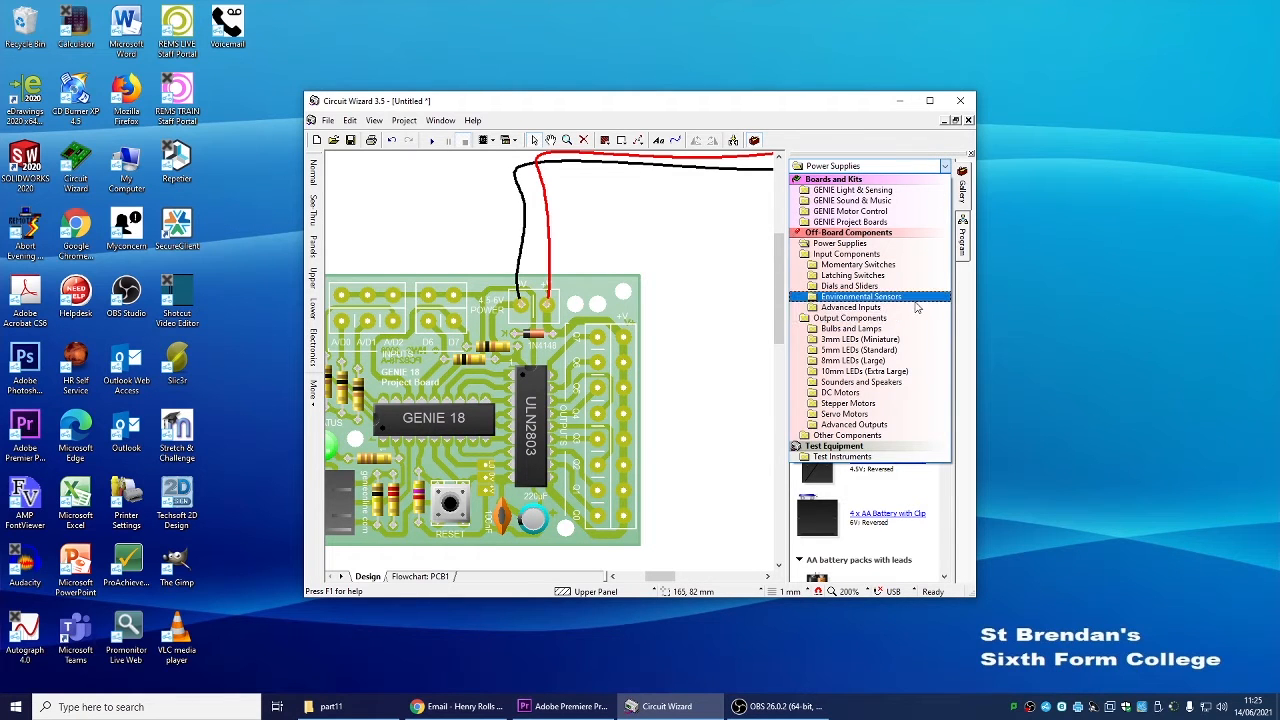
pyautogui.click(915, 266)
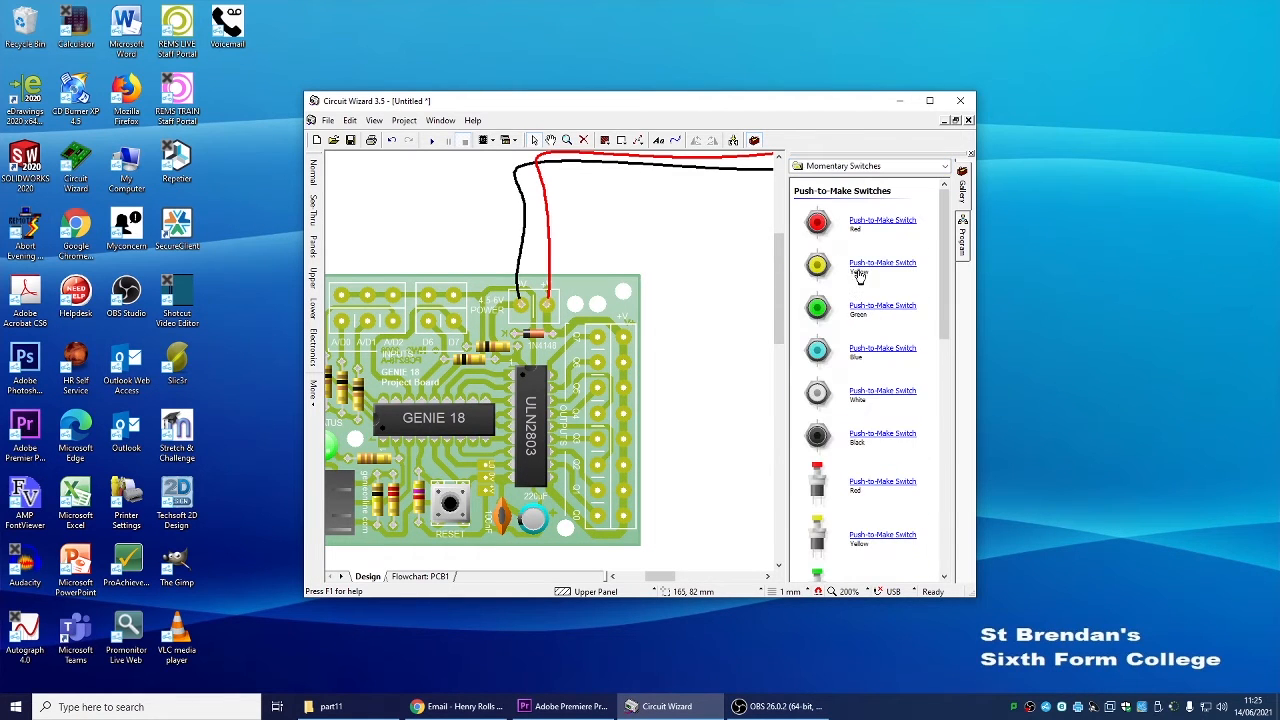
pyautogui.moveTo(897, 494); pyautogui.dragTo(372, 204)
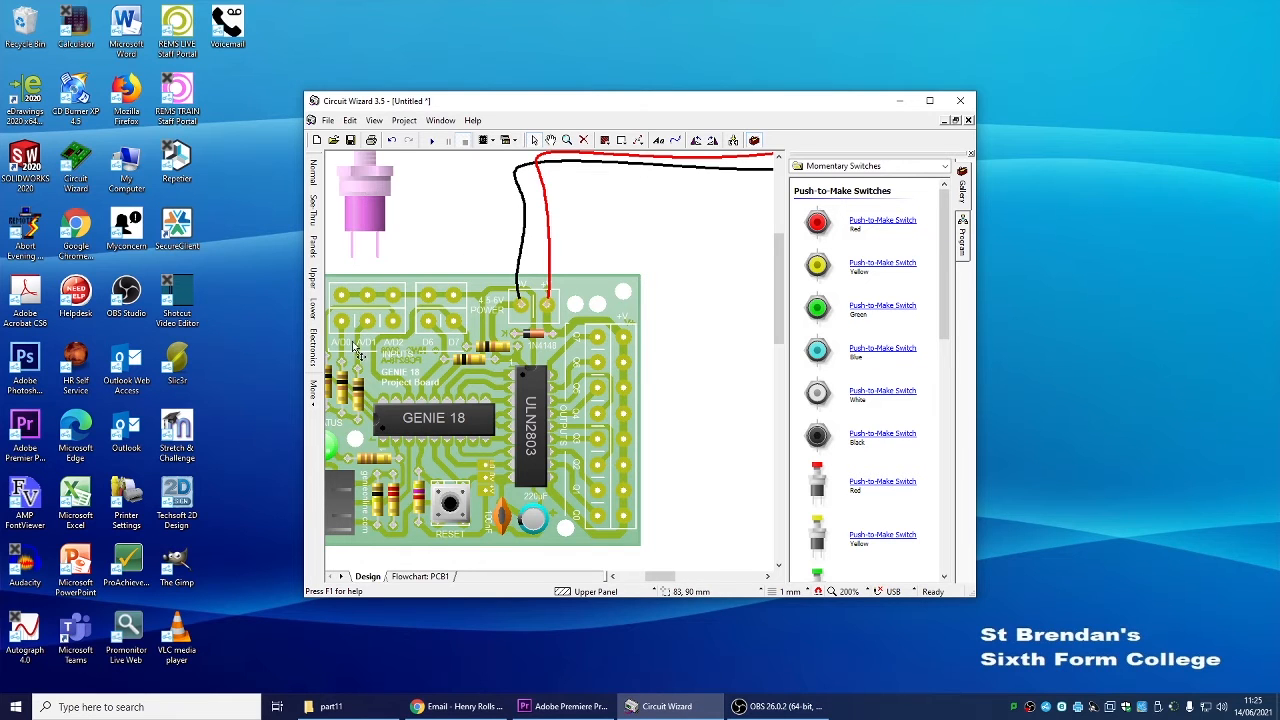
pyautogui.moveTo(350, 257); pyautogui.dragTo(398, 322)
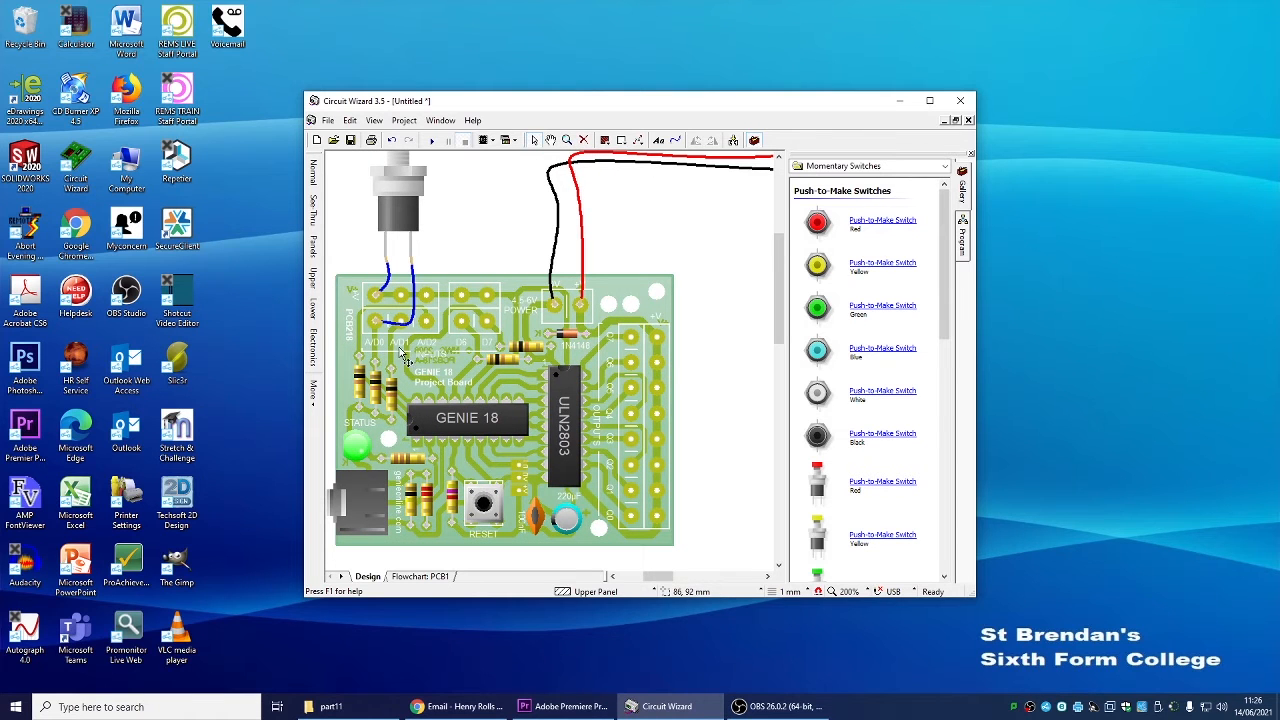
pyautogui.scroll(1, 666, 366)
pyautogui.scroll(-2, 677, 385)
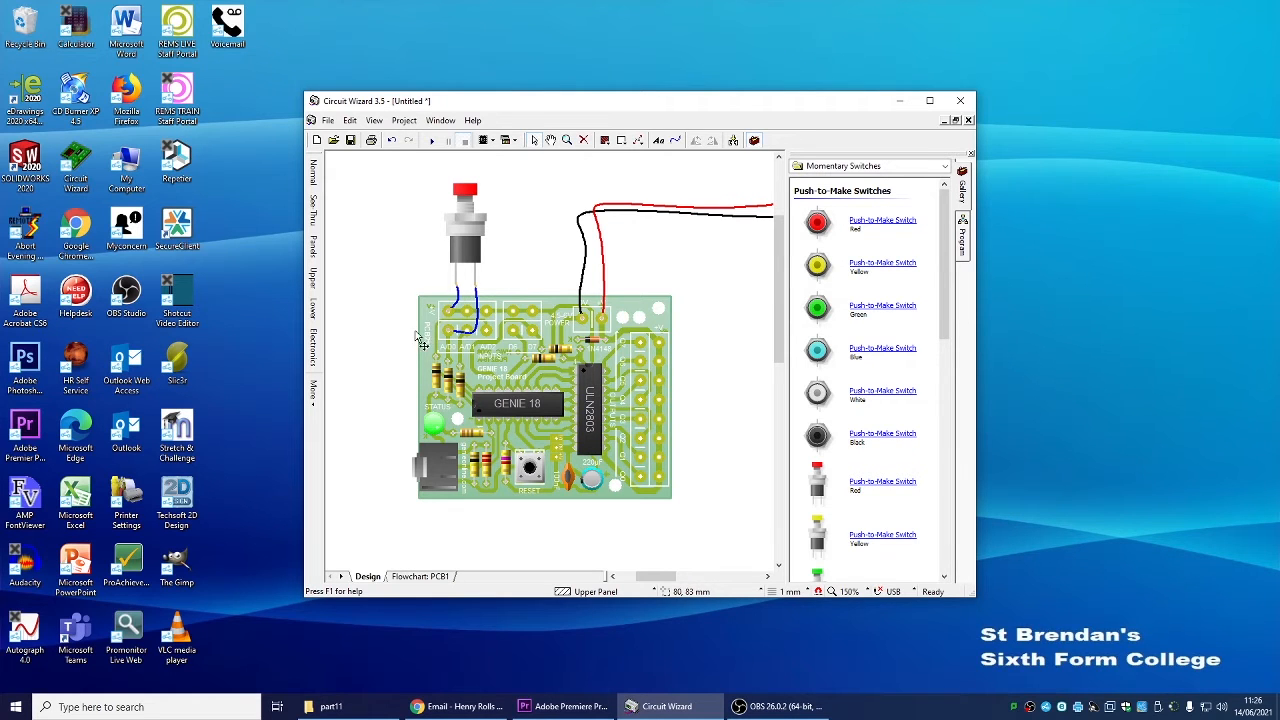
pyautogui.scroll(1, 702, 450)
pyautogui.scroll(-2, 740, 428)
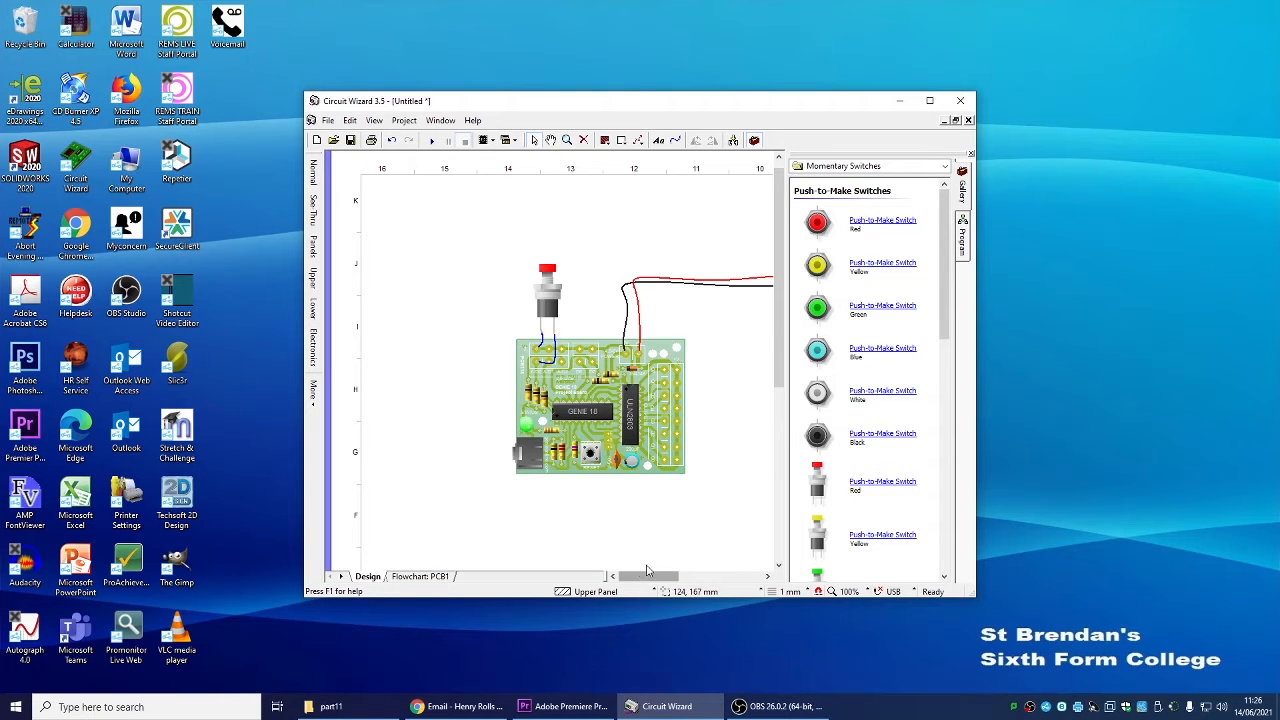
pyautogui.moveTo(666, 578); pyautogui.dragTo(676, 579)
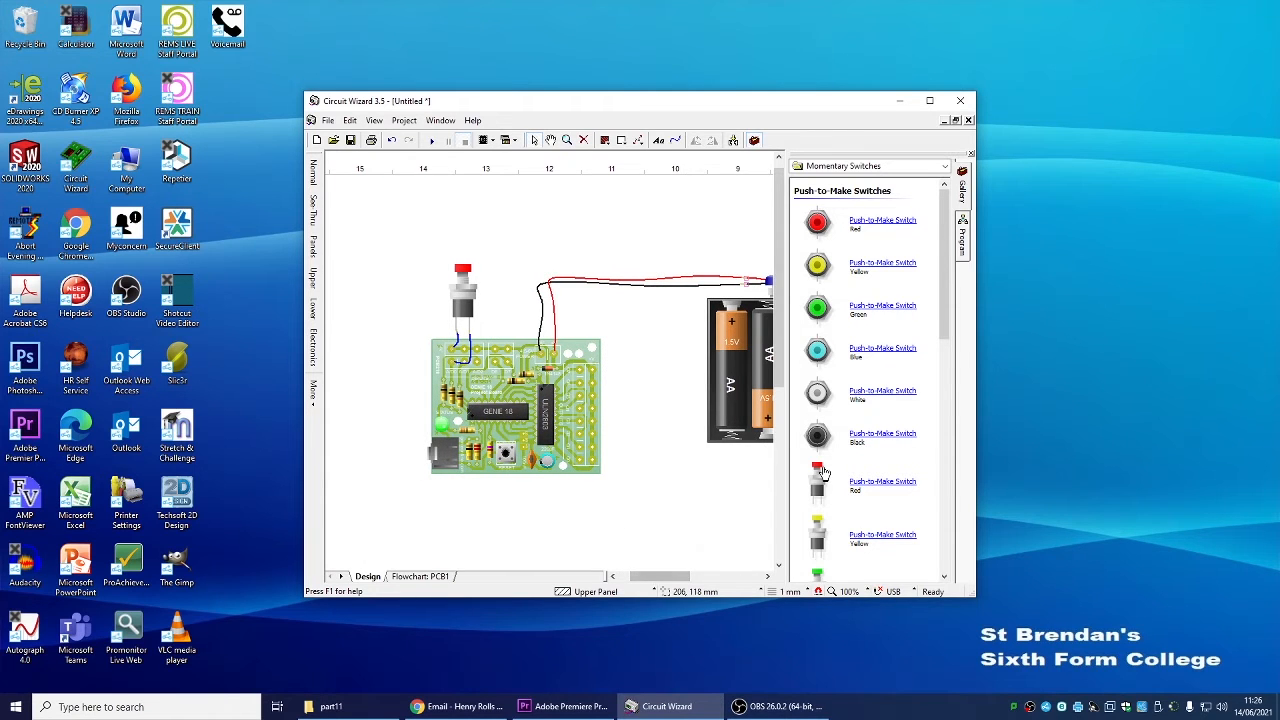
pyautogui.click(967, 250)
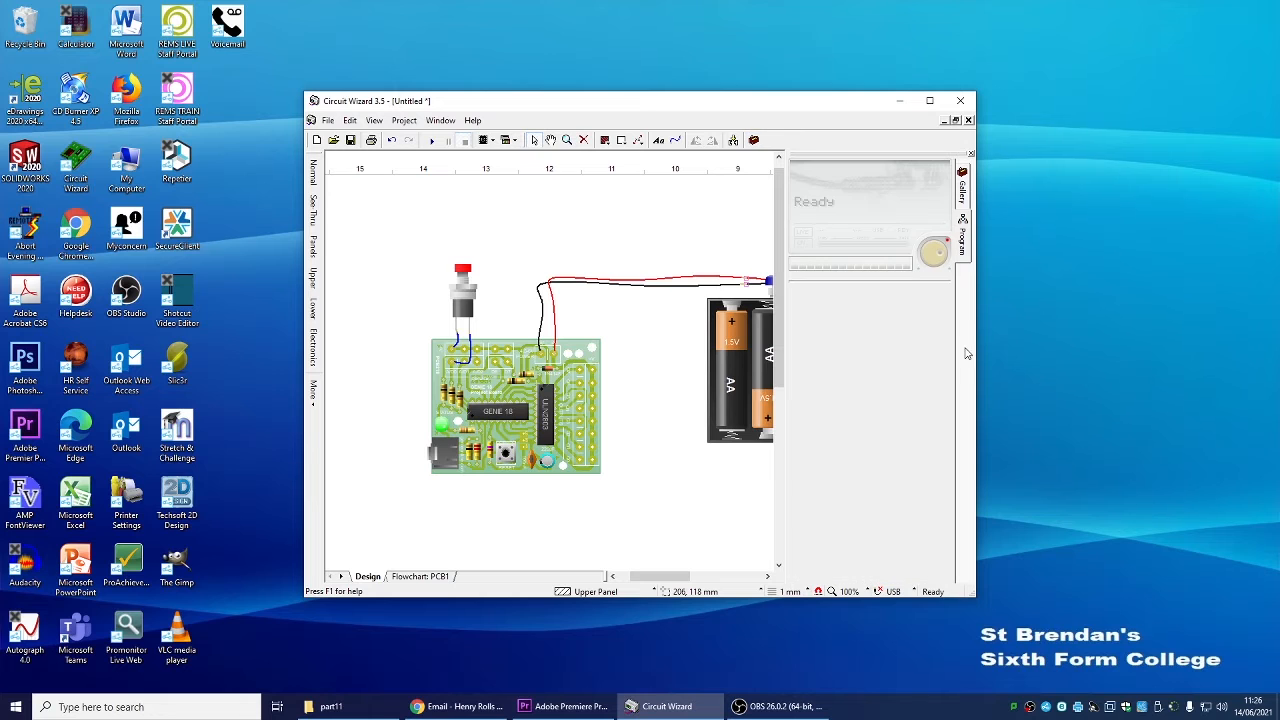
pyautogui.click(968, 200)
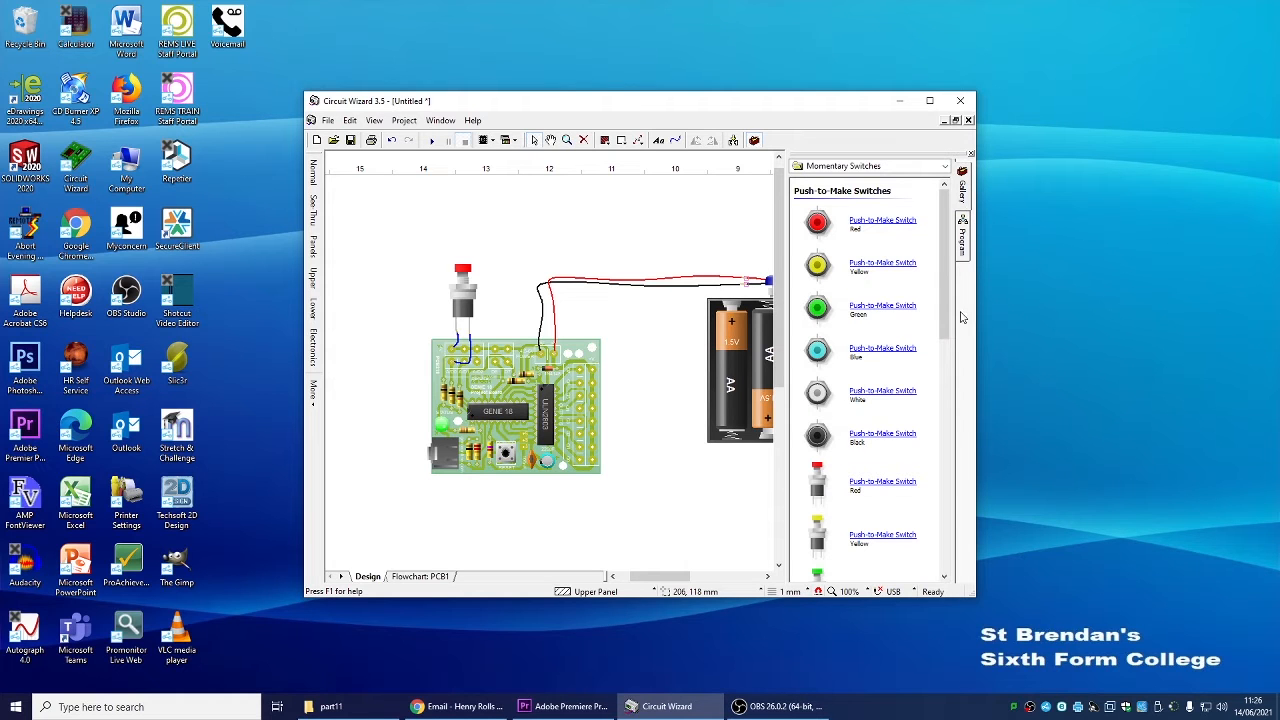
# Add a red 5 mm LED below the board and wire it to the board's Q0 output
pyautogui.click(912, 166)
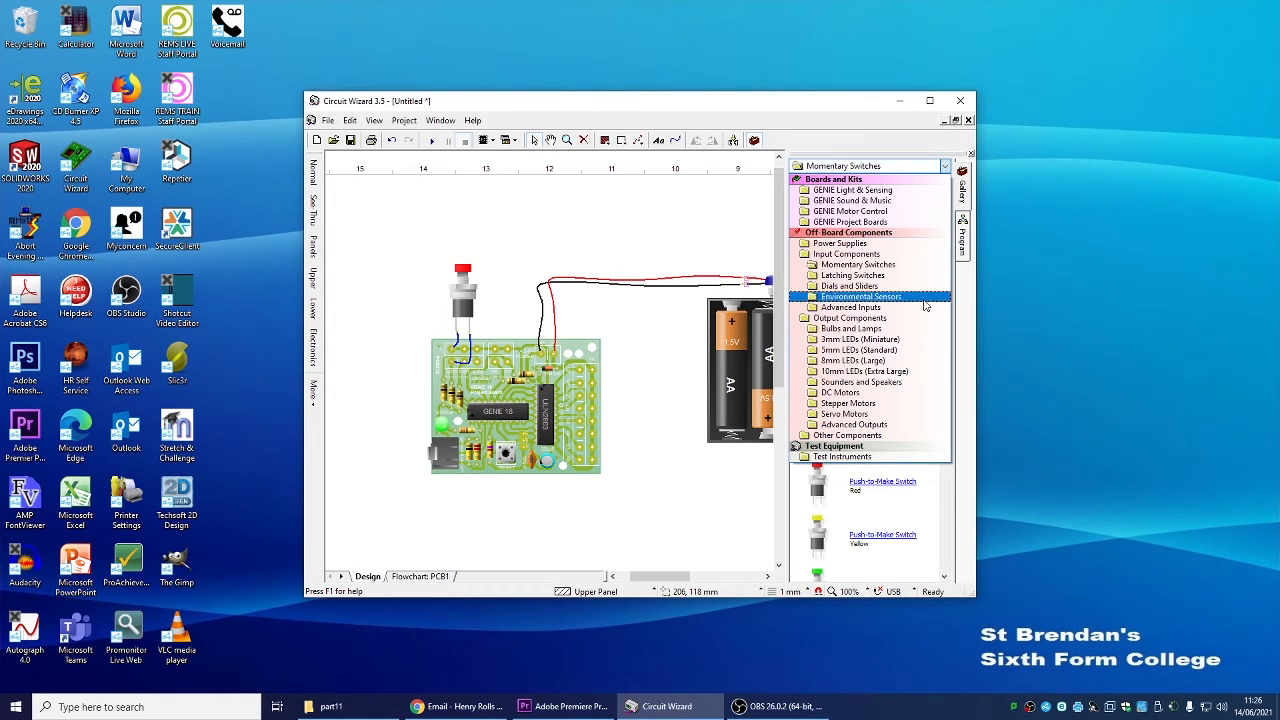
pyautogui.click(885, 351)
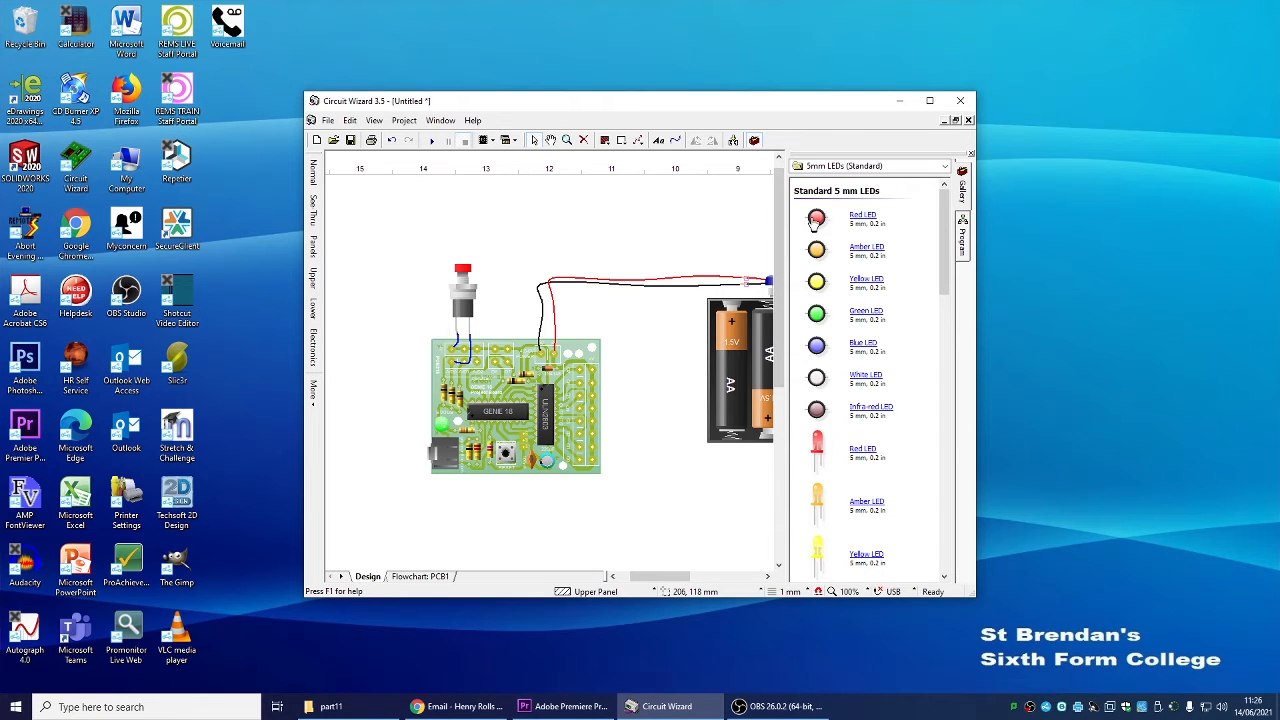
pyautogui.moveTo(805, 216); pyautogui.dragTo(651, 503)
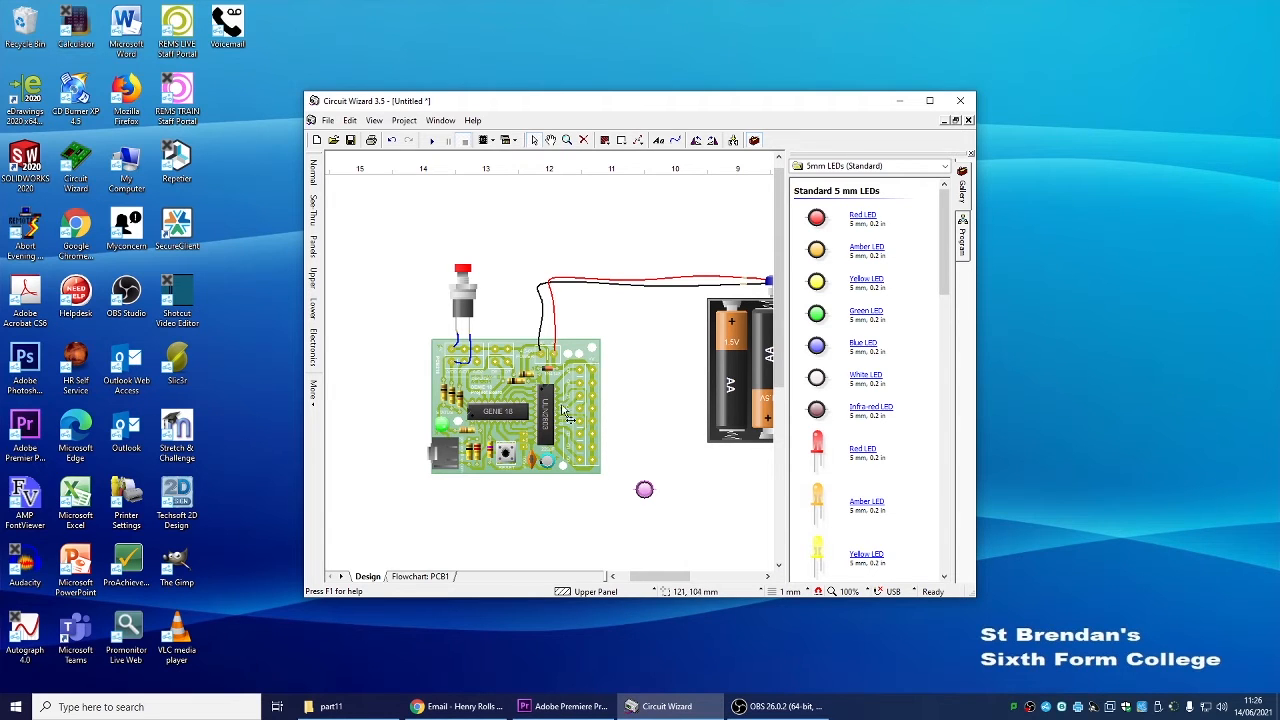
pyautogui.moveTo(650, 492); pyautogui.dragTo(658, 503)
pyautogui.click(668, 503)
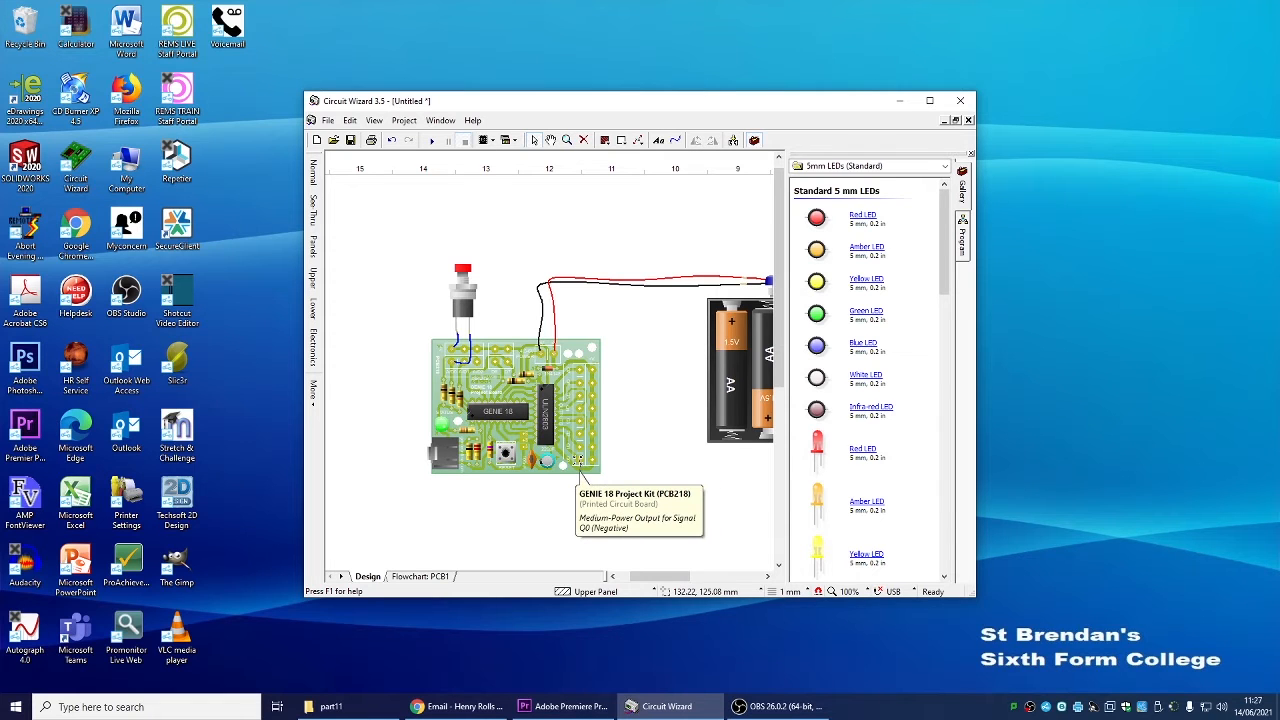
pyautogui.moveTo(576, 462); pyautogui.dragTo(632, 497)
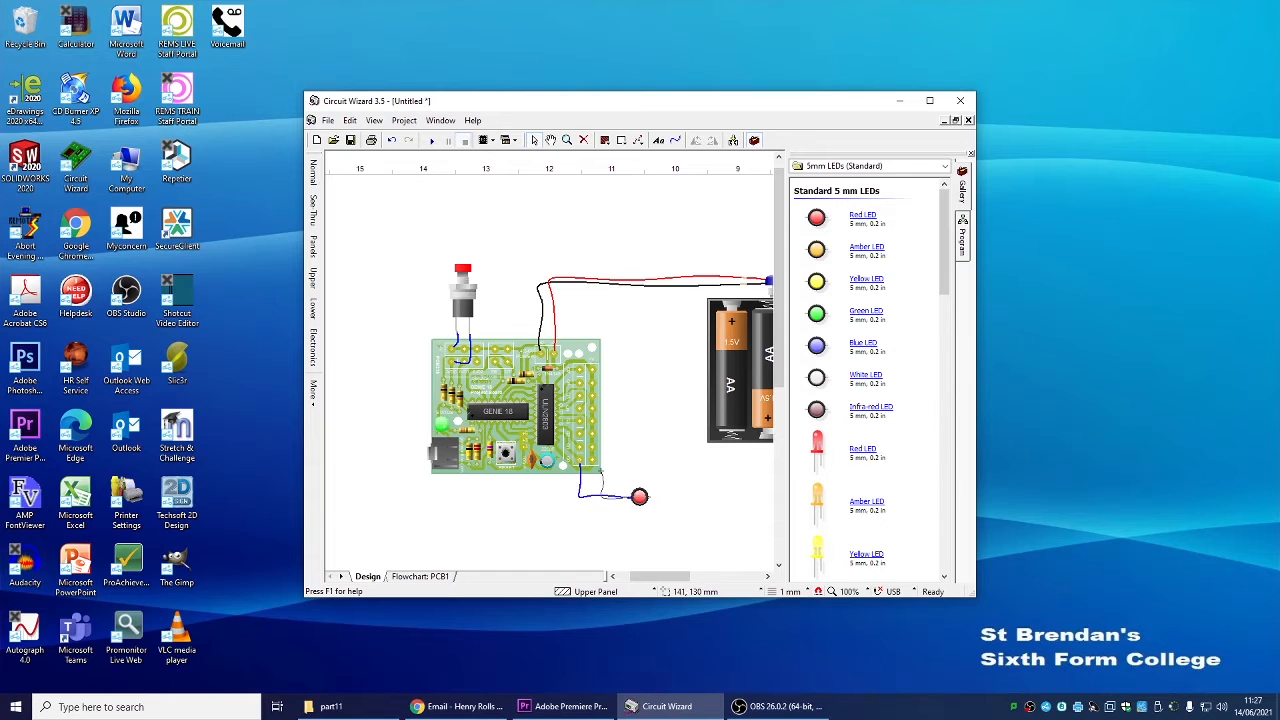
# Maximize the window and add an amber 5 mm LED wired to the board's next output terminal
pyautogui.click(944, 167)
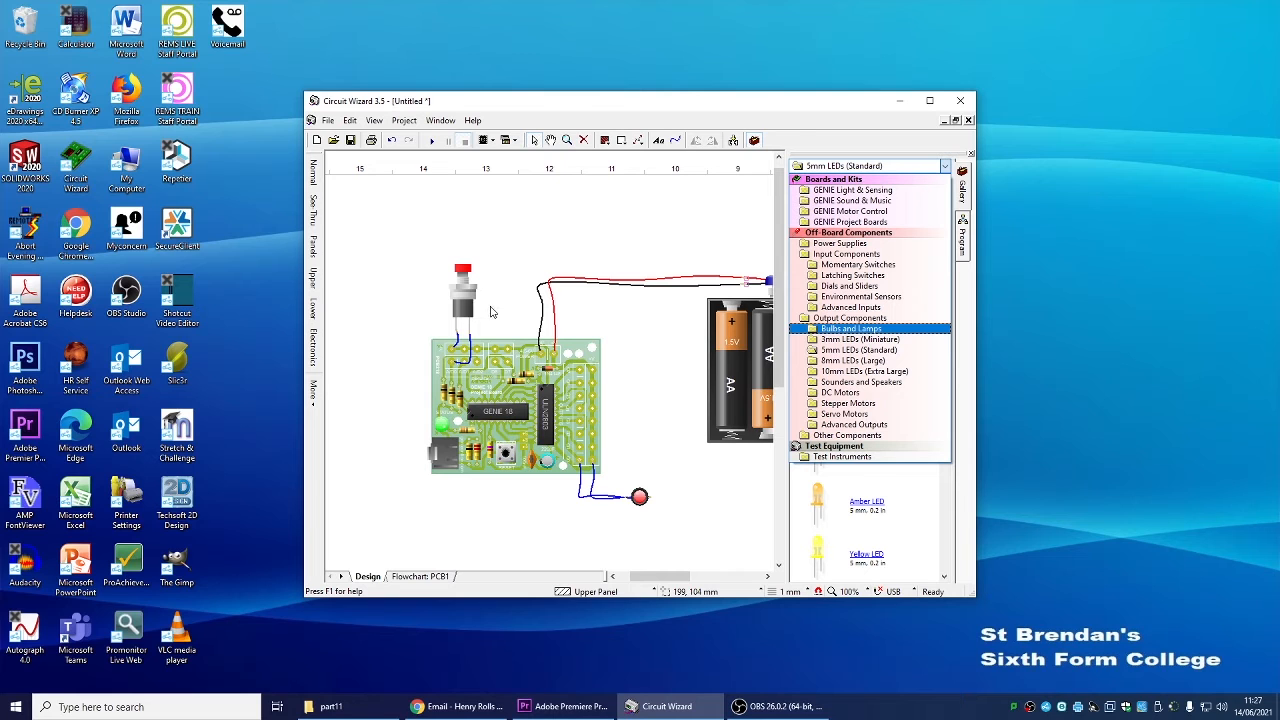
pyautogui.click(326, 120)
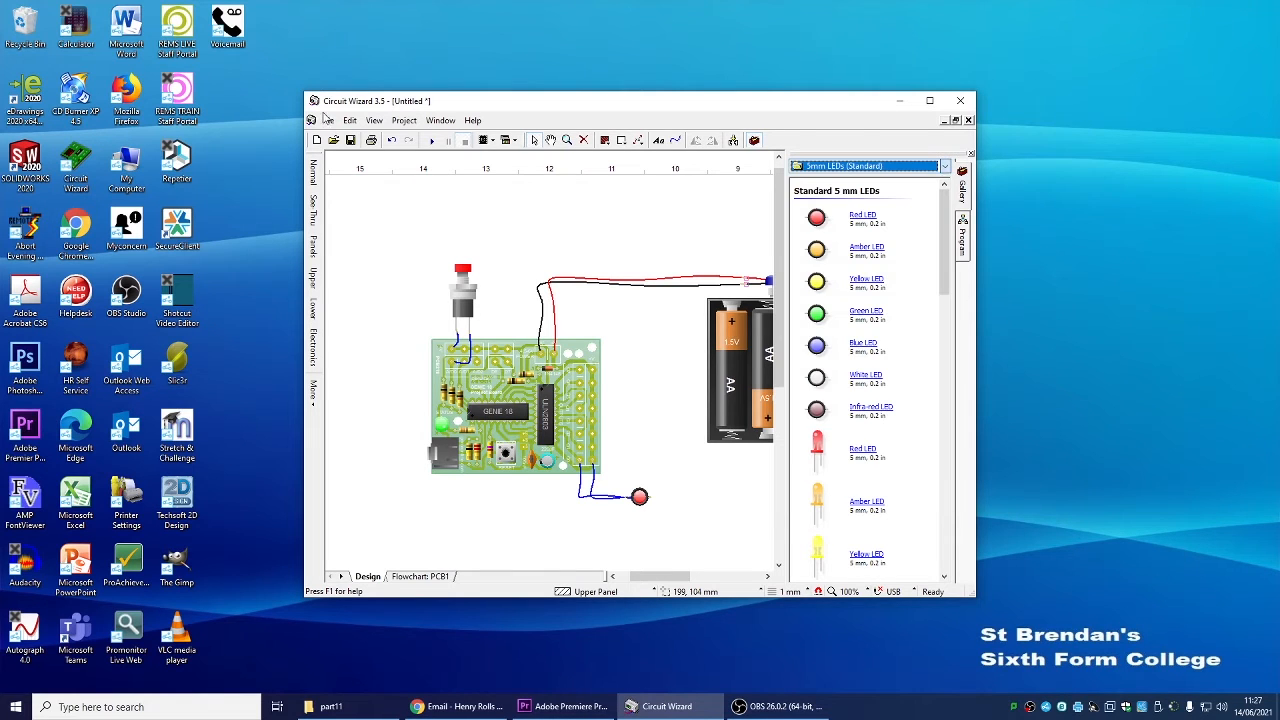
pyautogui.click(328, 121)
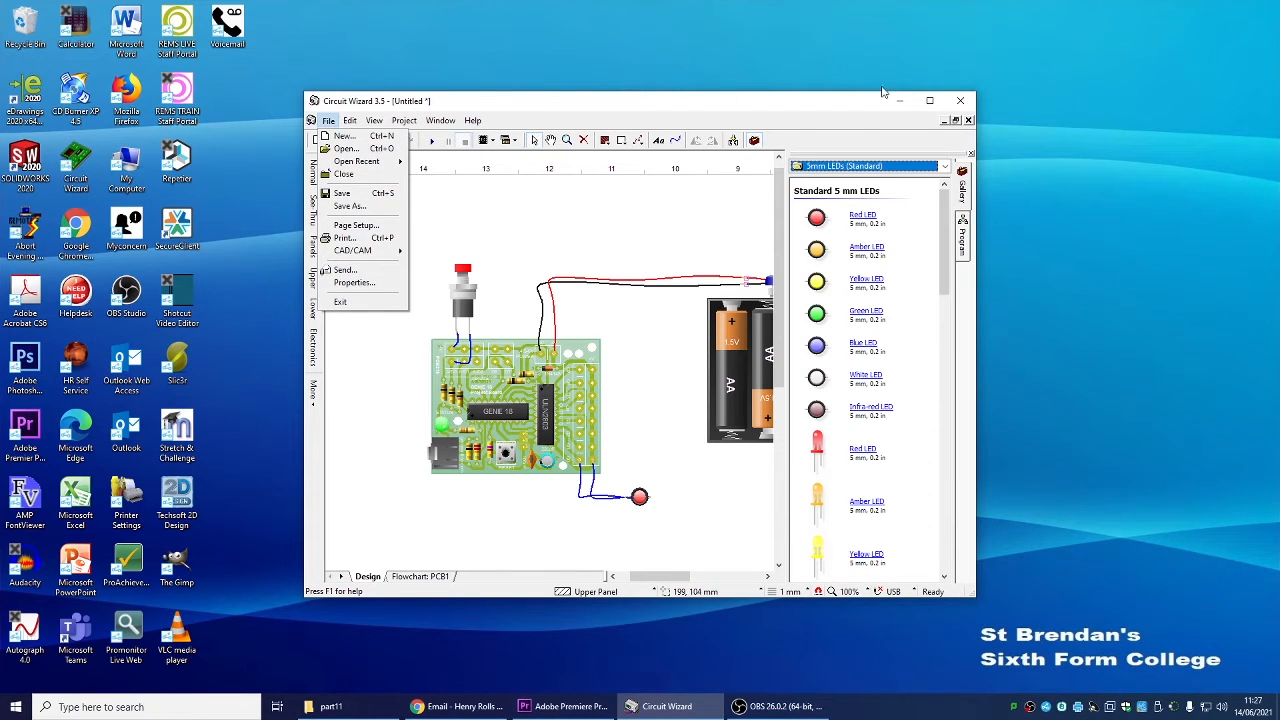
pyautogui.click(802, 108)
pyautogui.click(930, 100)
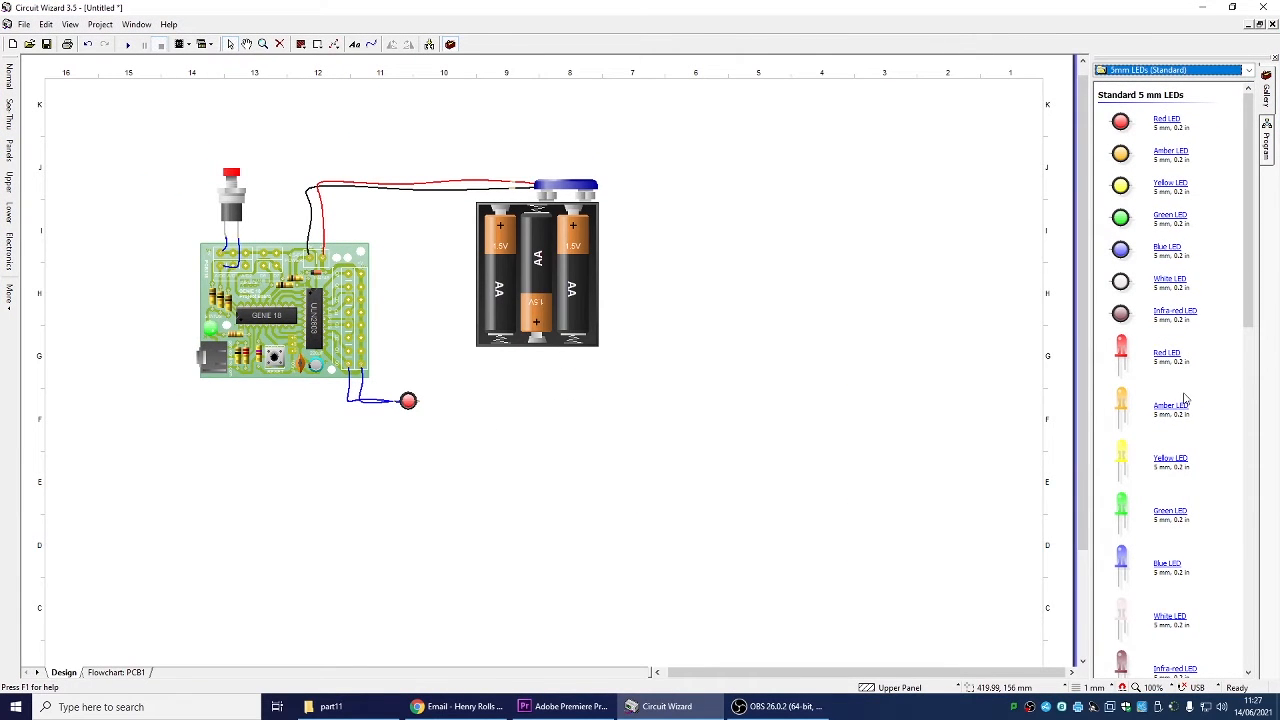
pyautogui.moveTo(1186, 150); pyautogui.dragTo(346, 360)
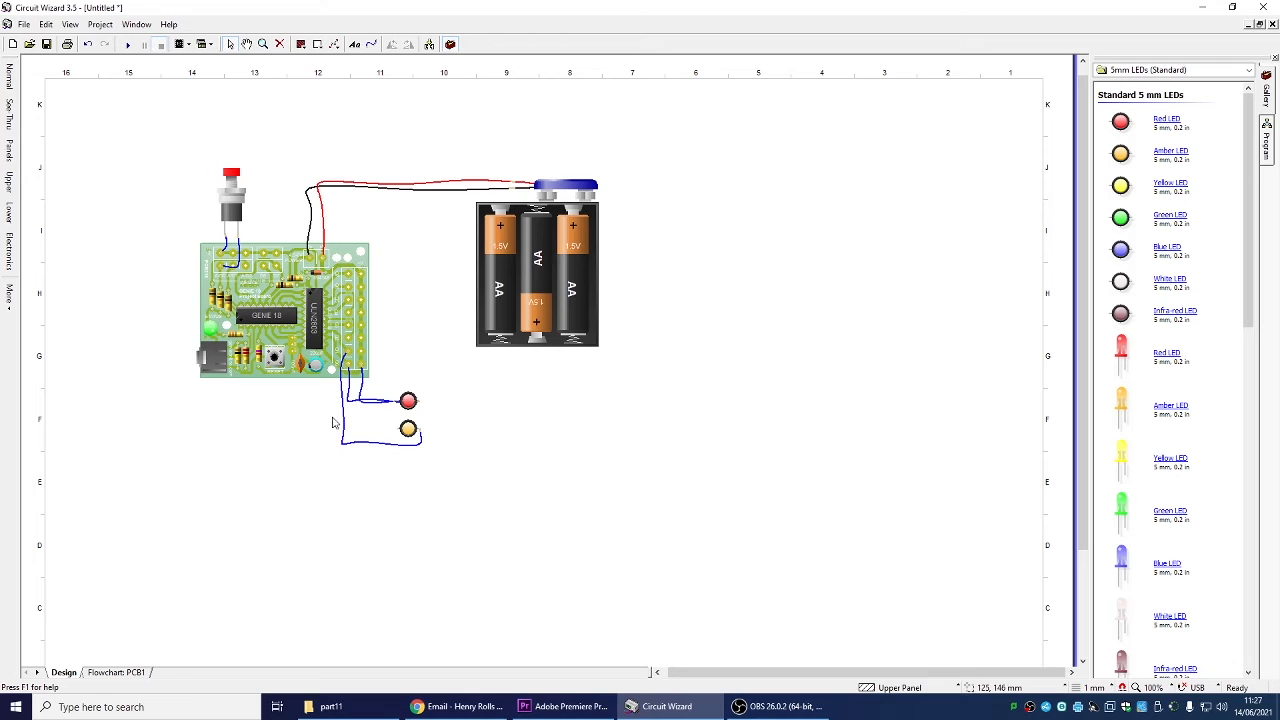
# Add a green 5 mm LED beside the board and wire it to another output terminal
pyautogui.moveTo(395, 428); pyautogui.dragTo(363, 353)
pyautogui.moveTo(1178, 223); pyautogui.dragTo(417, 378)
pyautogui.click(482, 414)
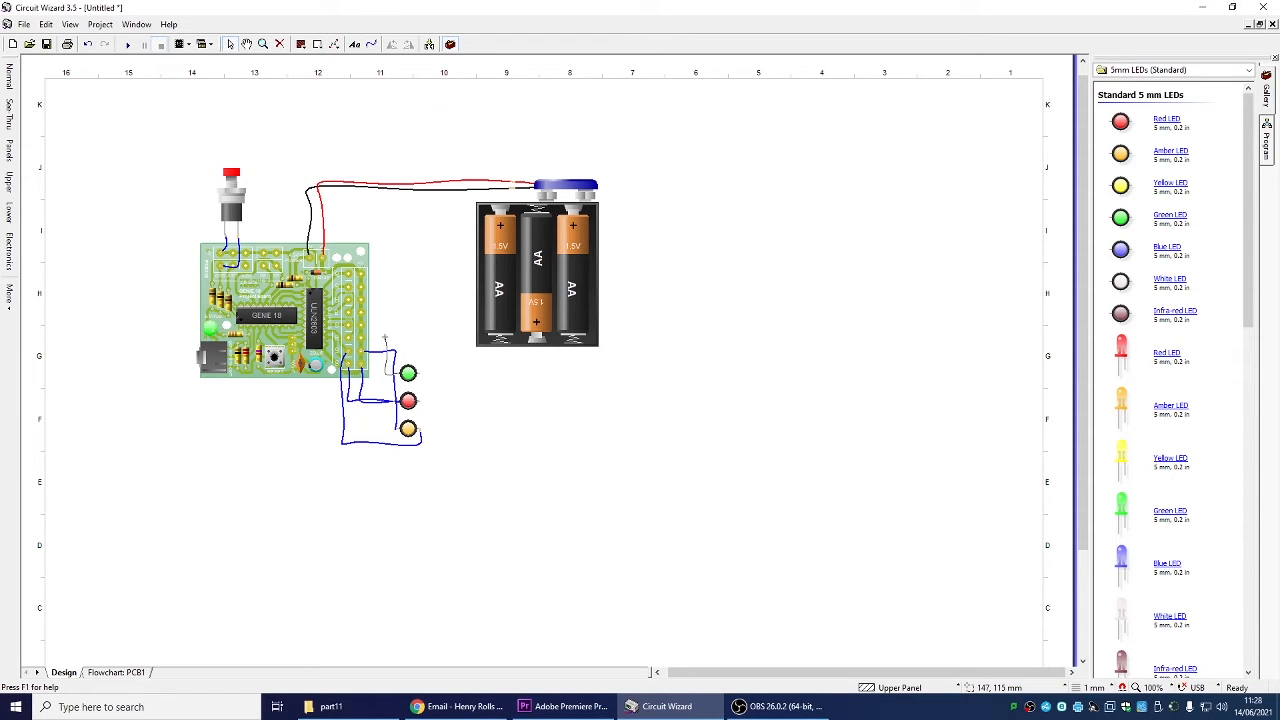
pyautogui.moveTo(385, 340); pyautogui.dragTo(352, 338)
# Rearrange the LEDs in a vertical column with red on top, amber in the middle and green below
pyautogui.click(414, 401)
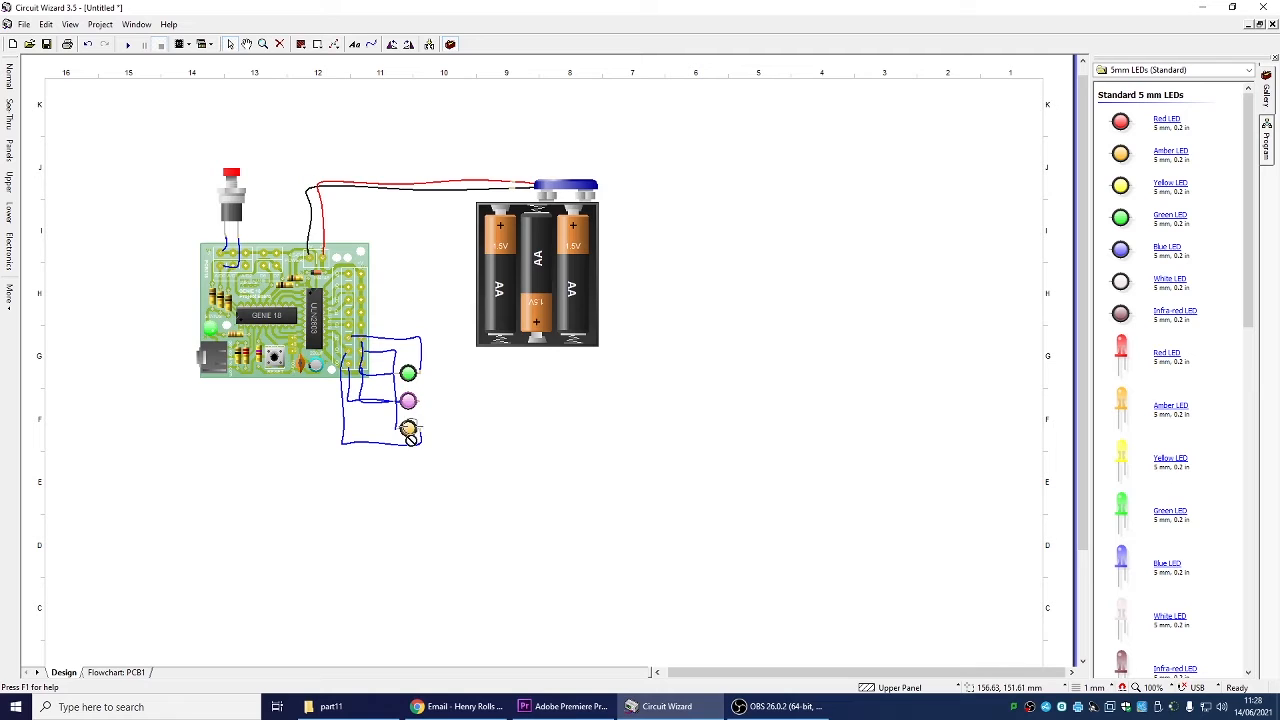
pyautogui.moveTo(408, 401); pyautogui.dragTo(408, 302)
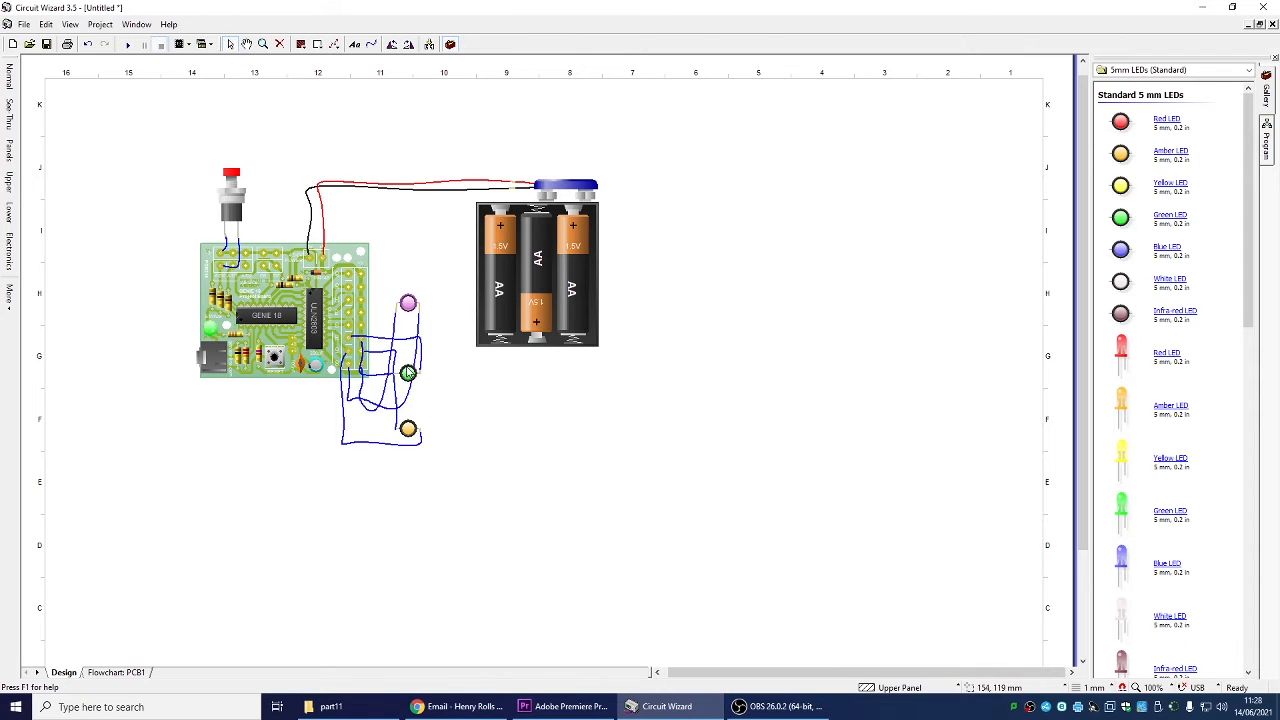
pyautogui.click(408, 429)
pyautogui.moveTo(400, 363); pyautogui.dragTo(405, 341)
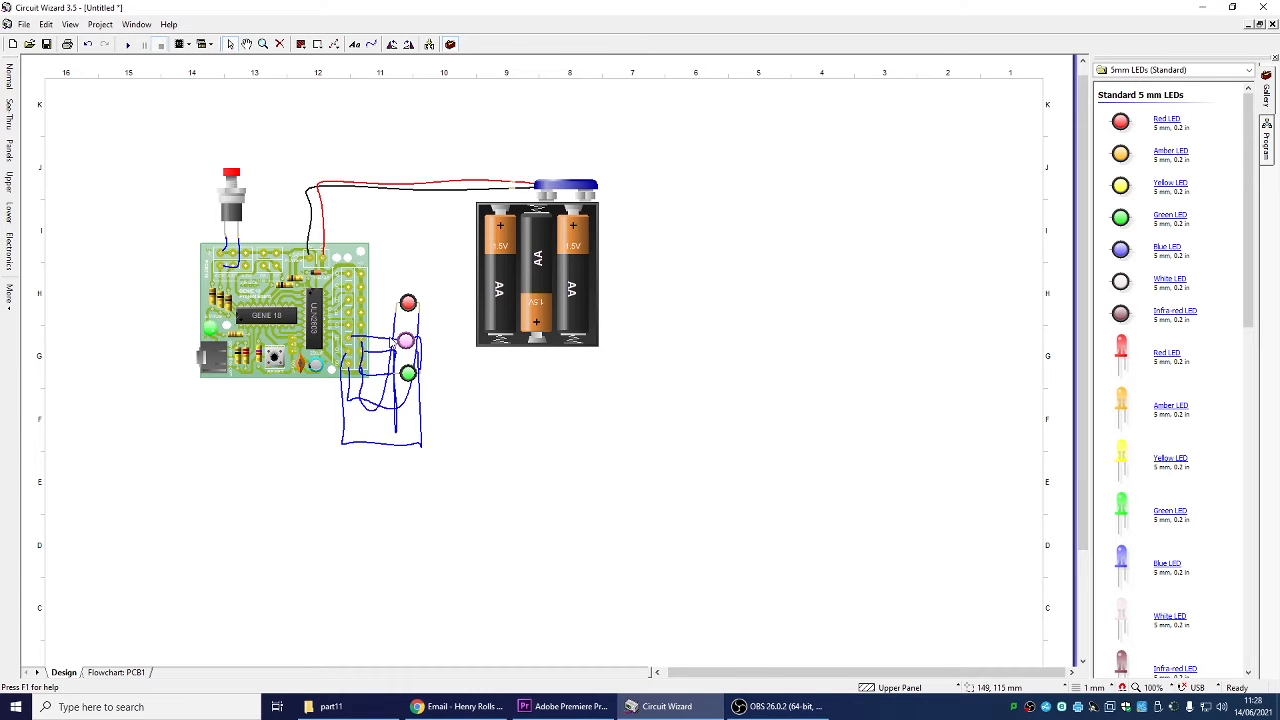
# Zoom in and scroll around to inspect the LED wiring at the board's output terminals
pyautogui.scroll(3, 395, 343)
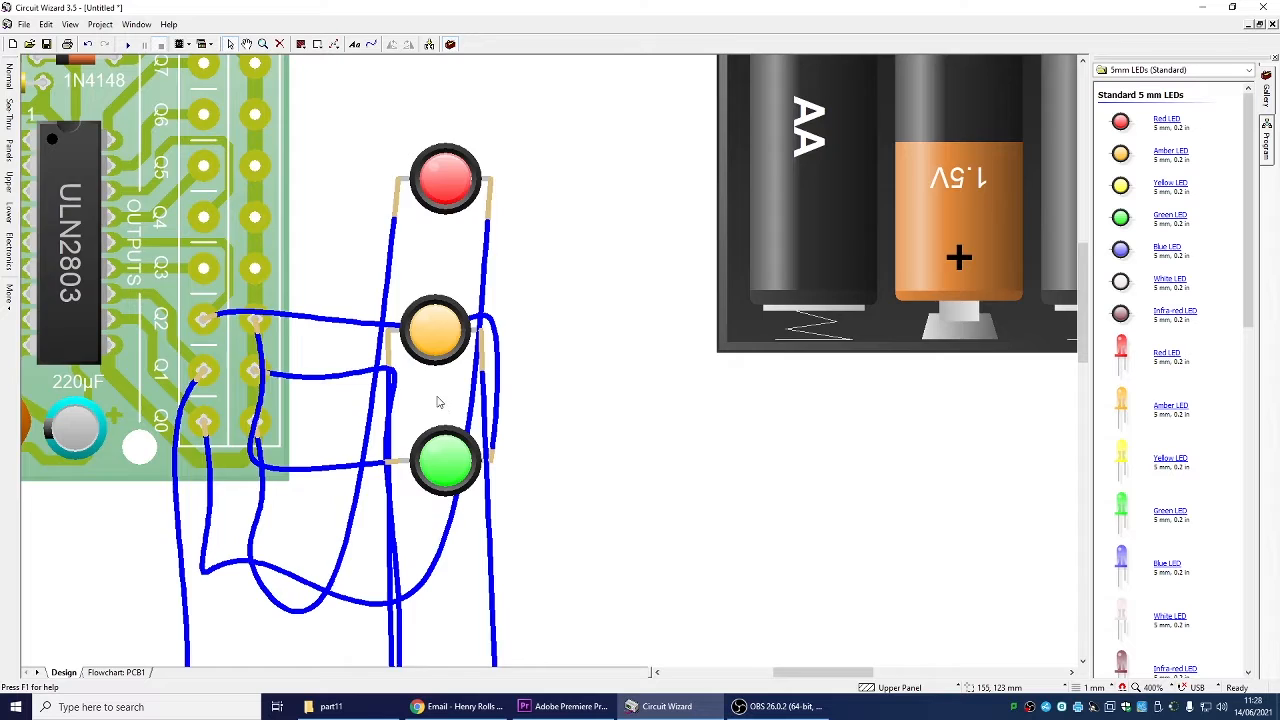
pyautogui.scroll(-1, 437, 397)
pyautogui.moveTo(766, 674); pyautogui.dragTo(731, 674)
pyautogui.rightClick(663, 323)
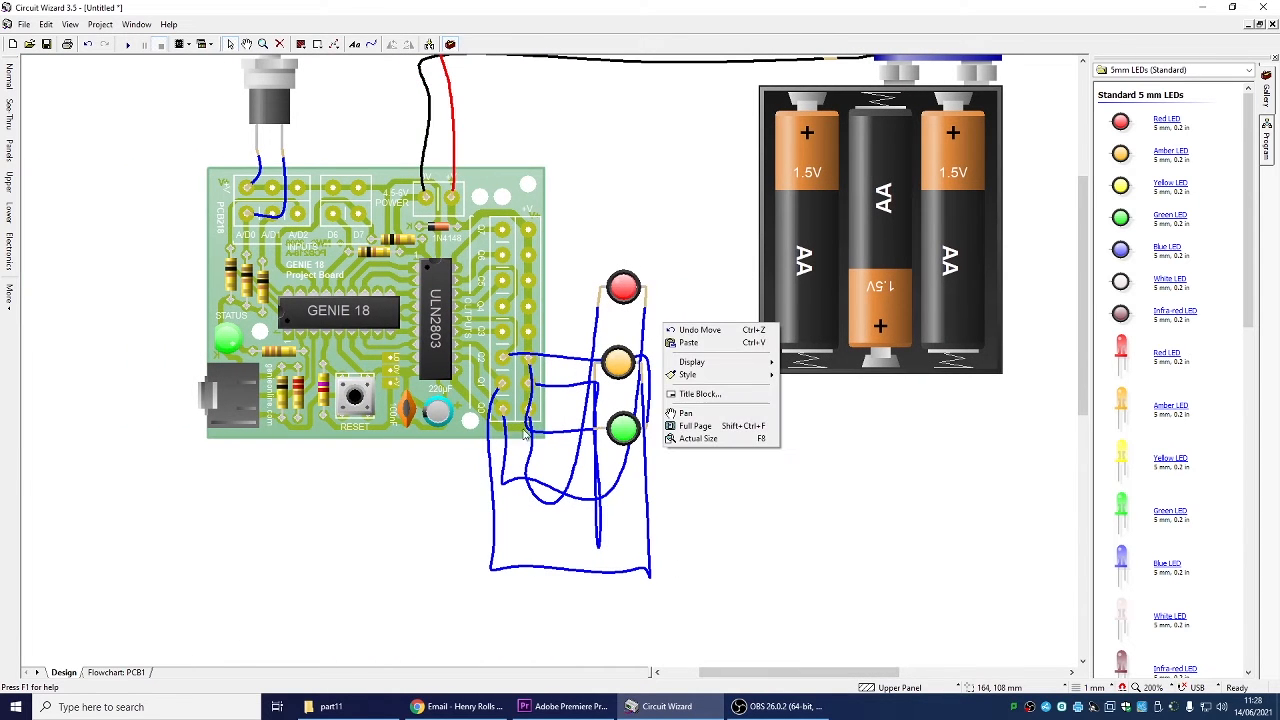
pyautogui.click(771, 580)
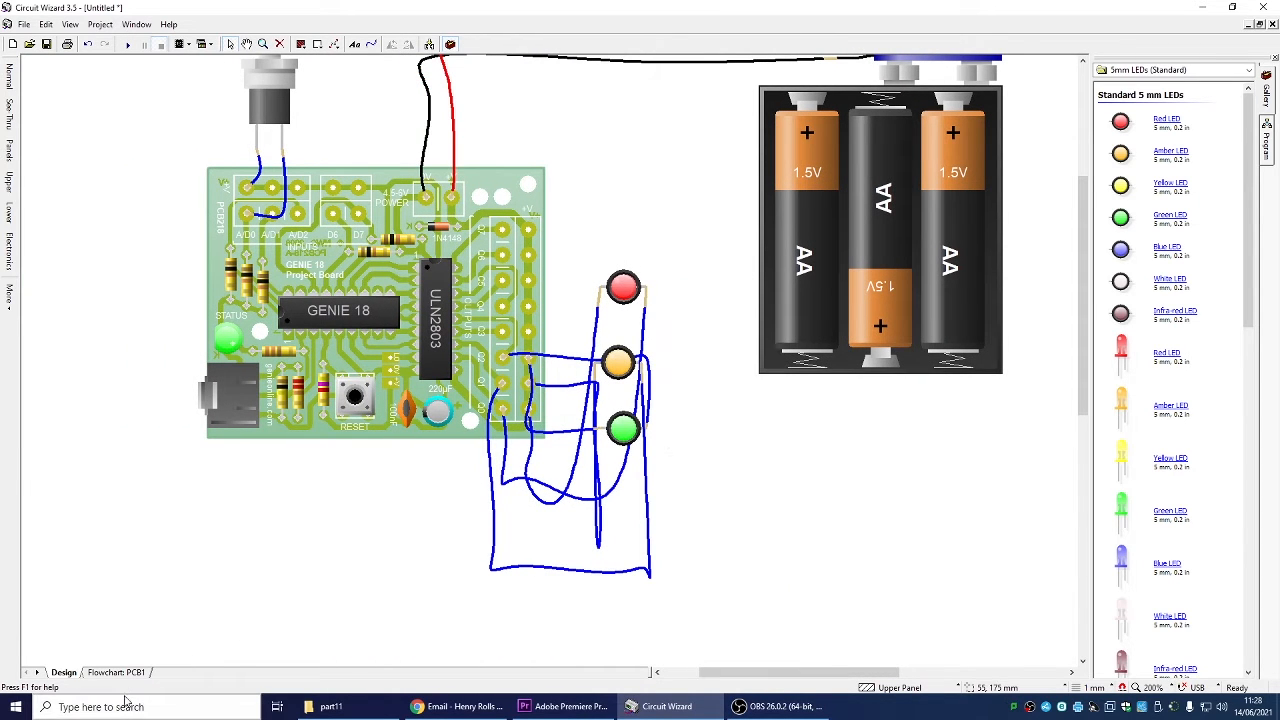
pyautogui.scroll(-3, 440, 276)
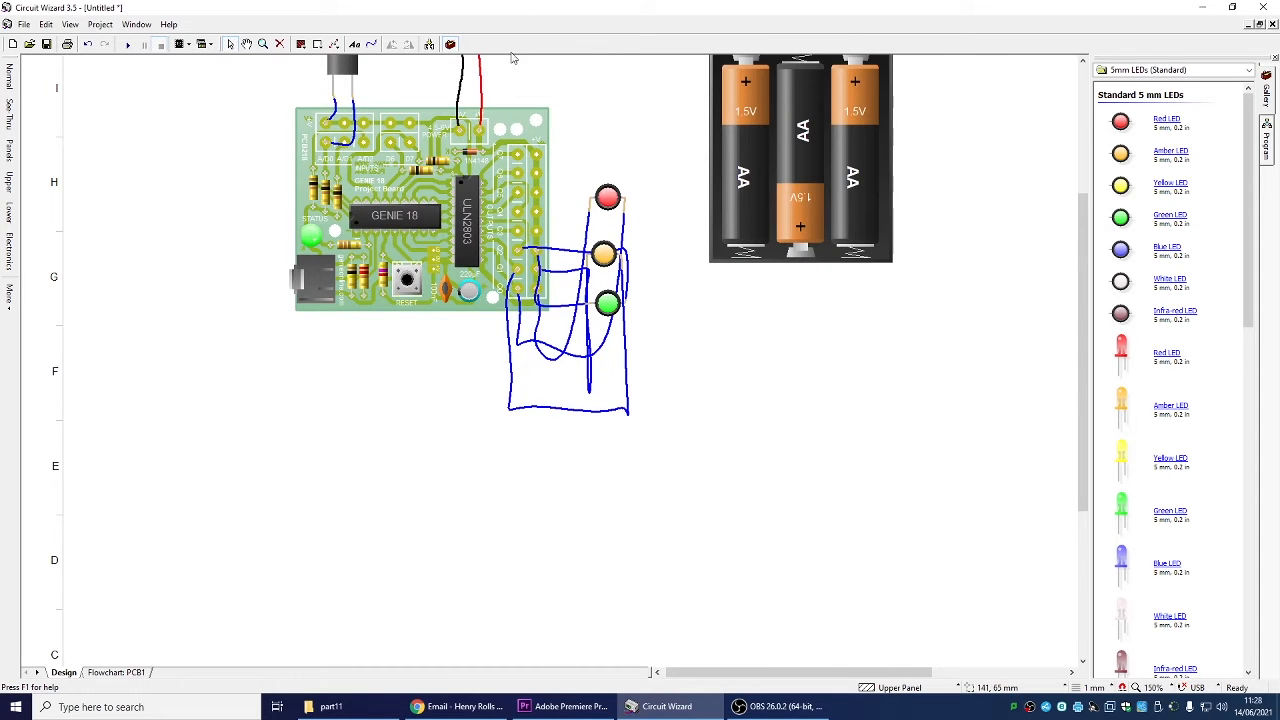
pyautogui.scroll(-2, 570, 130)
pyautogui.scroll(4, 479, 277)
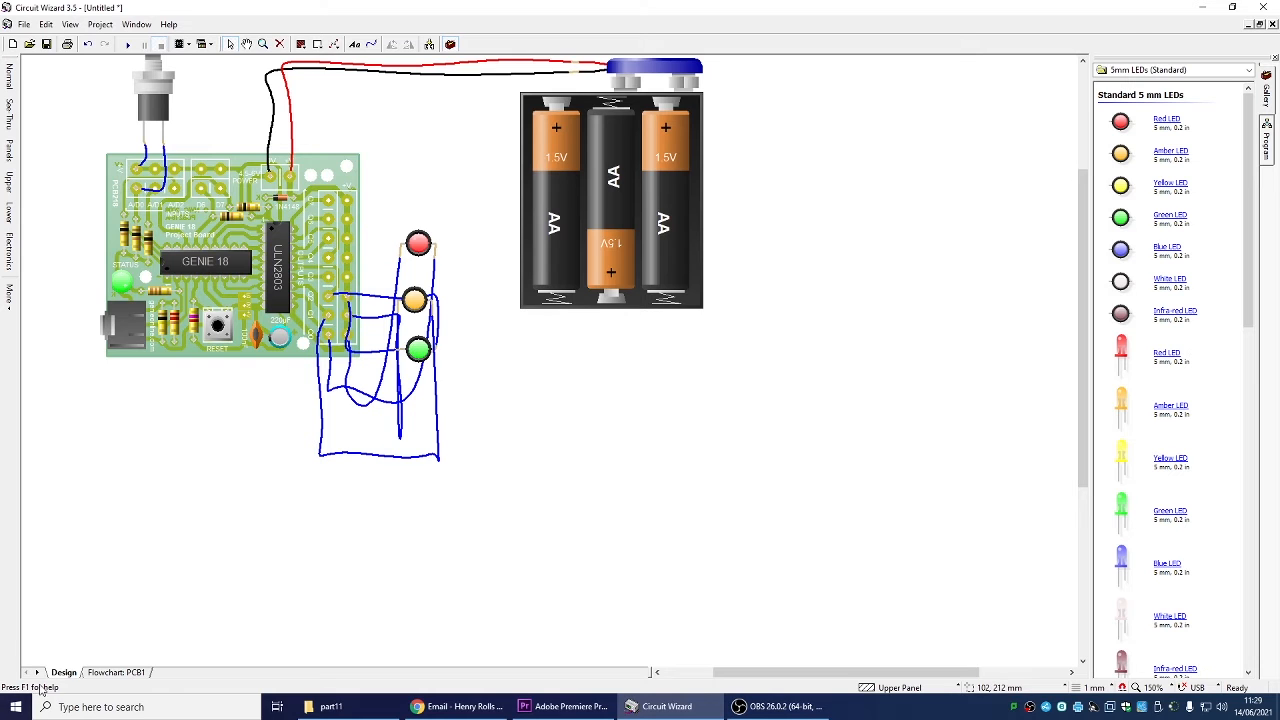
# Switch to the flowchart and add a Digital decision below Start that tests input D0
pyautogui.click(130, 672)
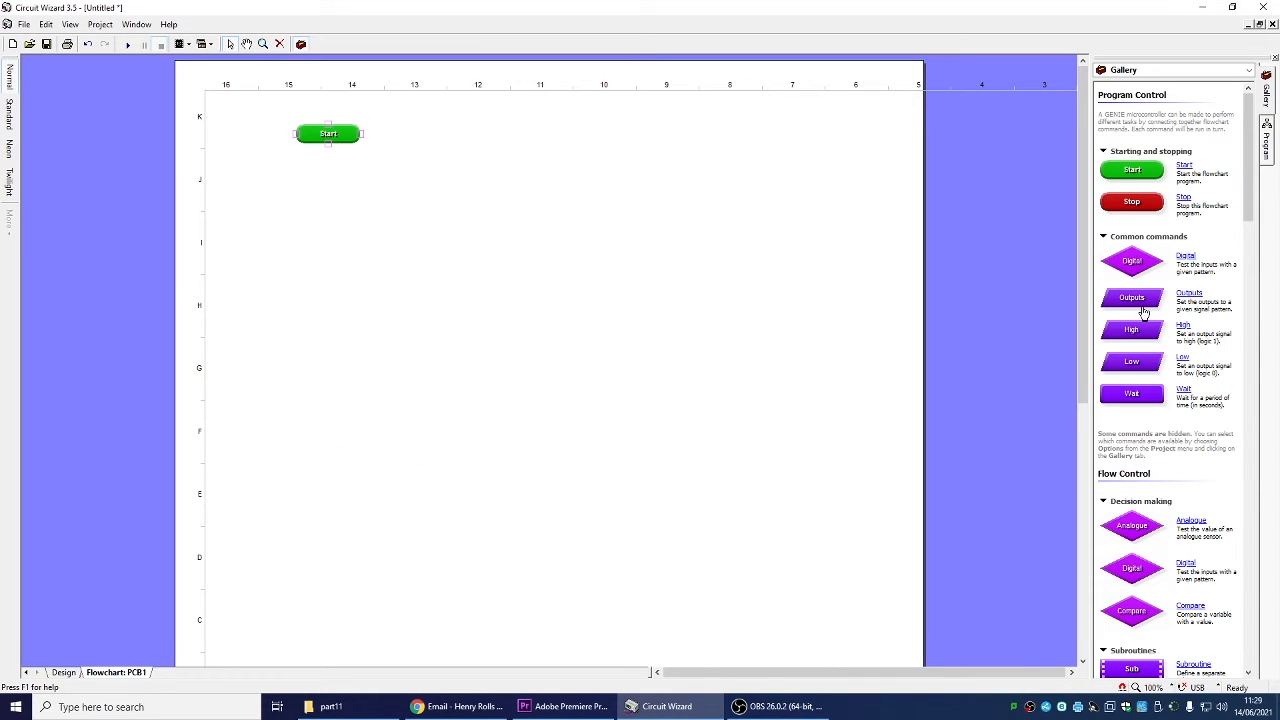
pyautogui.moveTo(1140, 265); pyautogui.dragTo(329, 206)
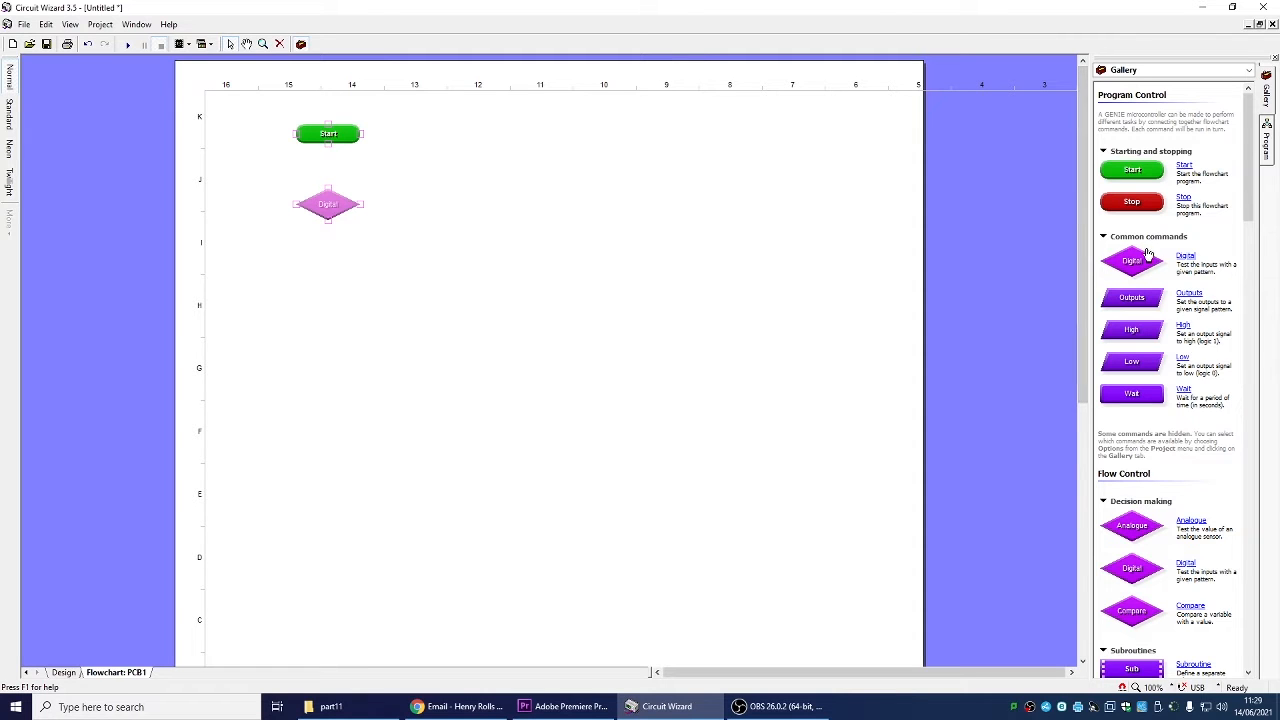
pyautogui.doubleClick(329, 204)
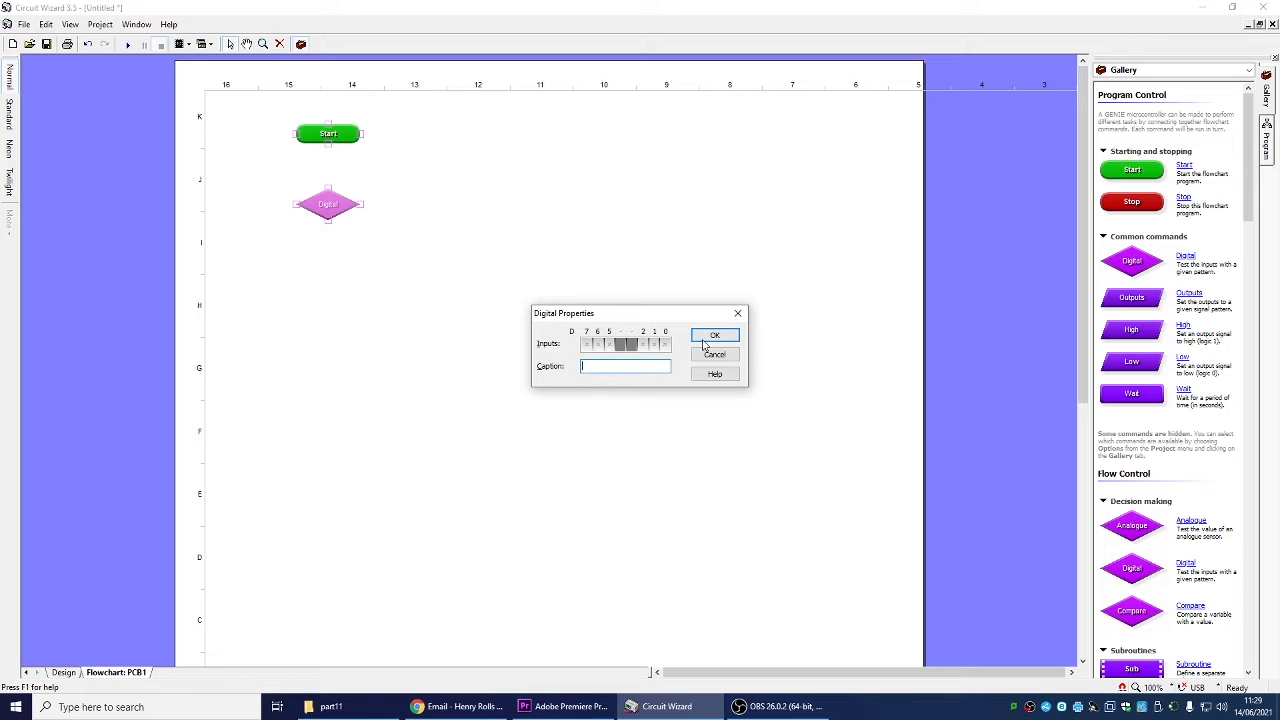
pyautogui.click(665, 345)
pyautogui.click(665, 345)
pyautogui.click(714, 336)
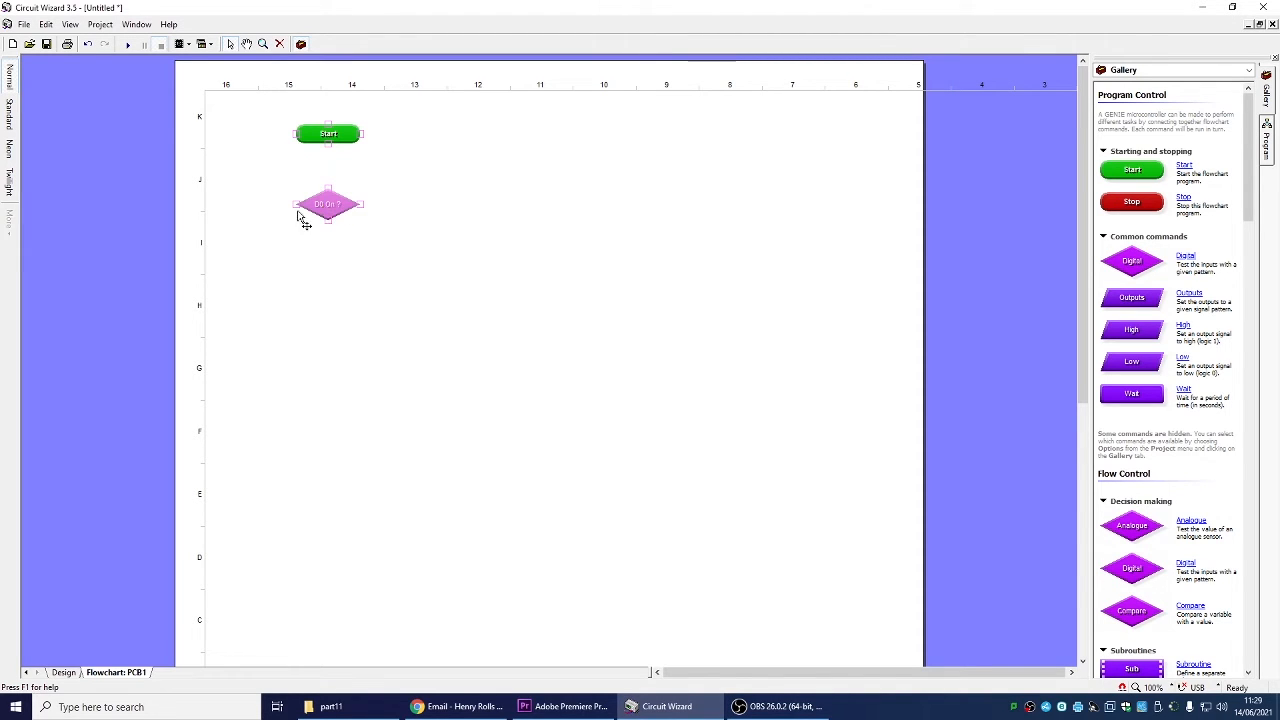
# Add an Outputs command below the decision and check the output numbering on the circuit design
pyautogui.click(585, 264)
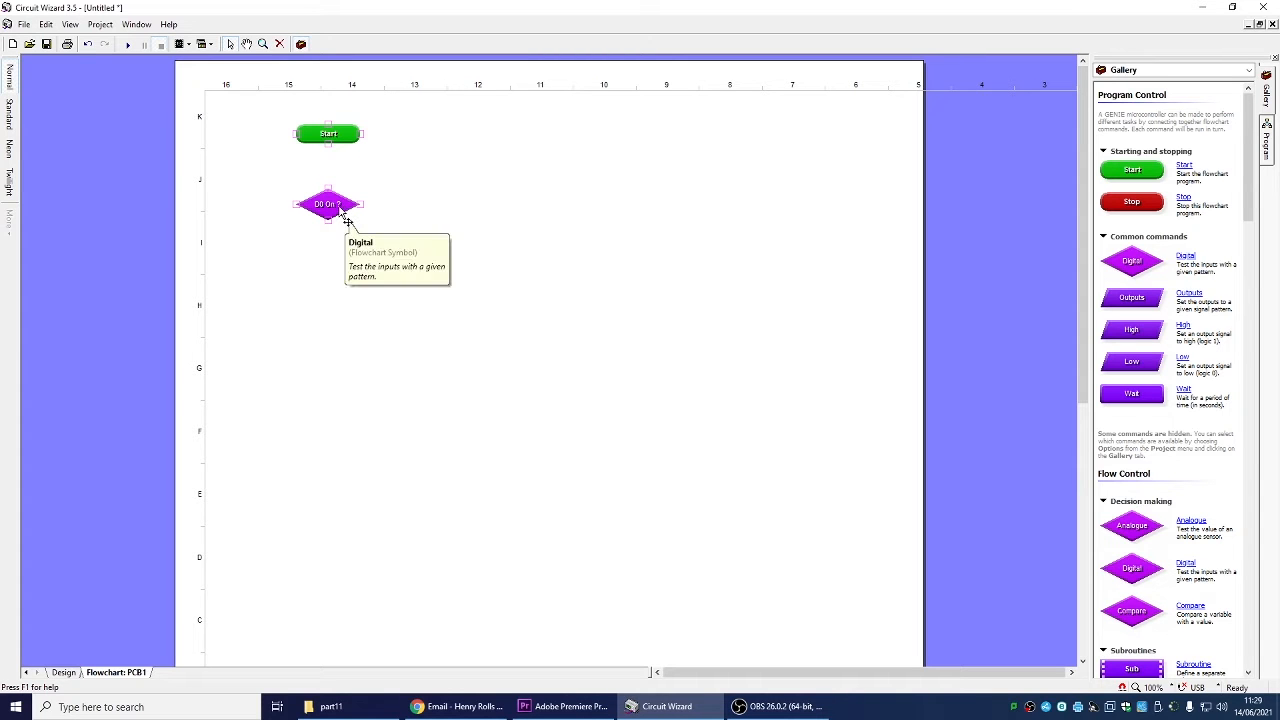
pyautogui.moveTo(1141, 306); pyautogui.dragTo(348, 282)
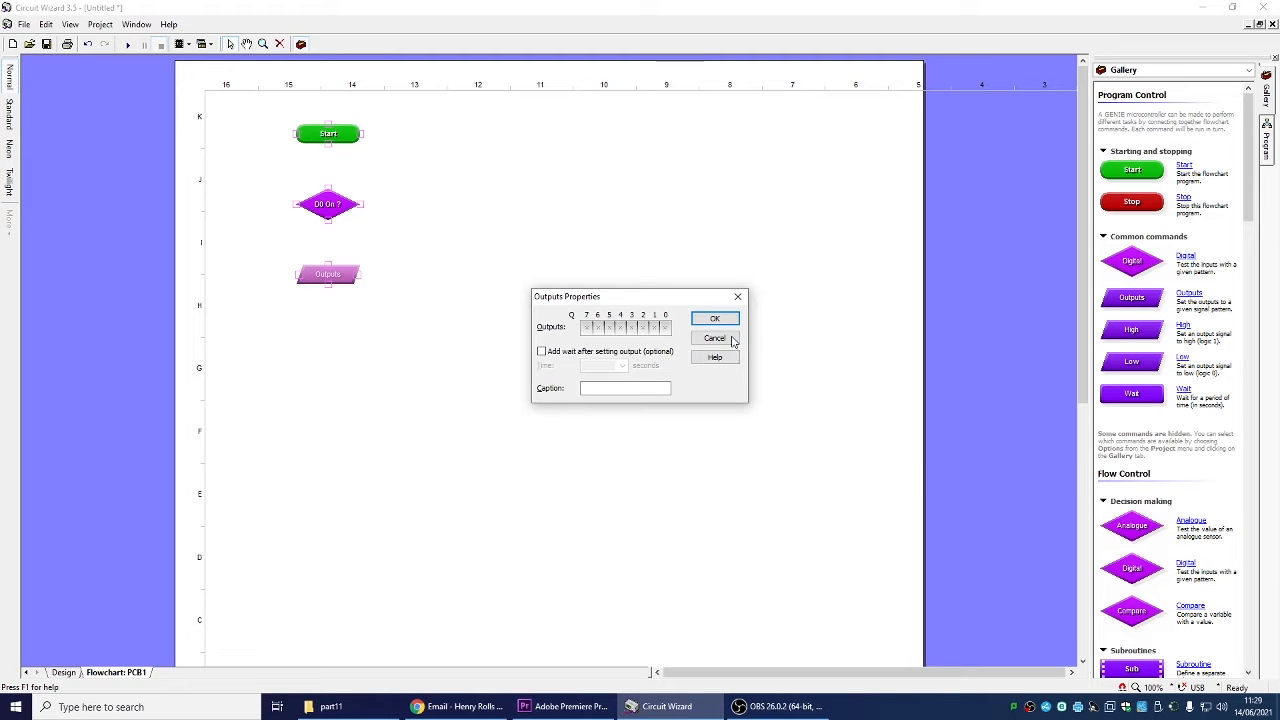
pyautogui.click(714, 338)
pyautogui.click(62, 674)
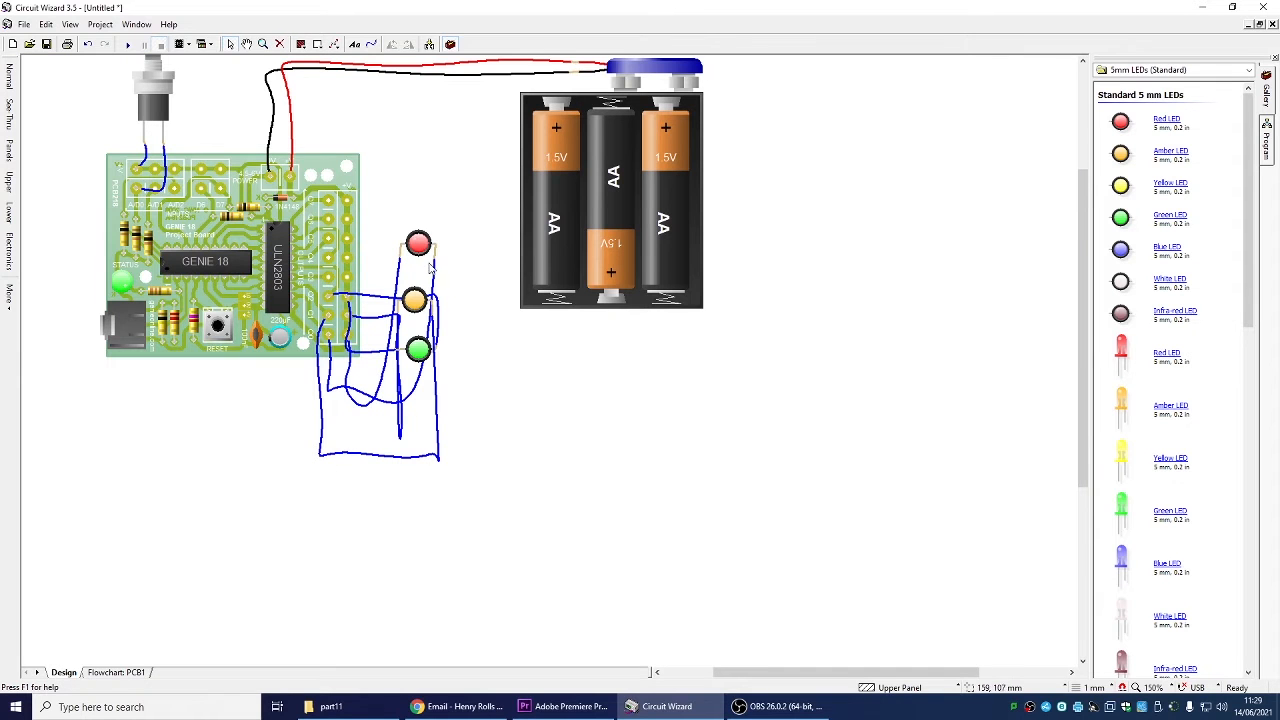
pyautogui.click(110, 673)
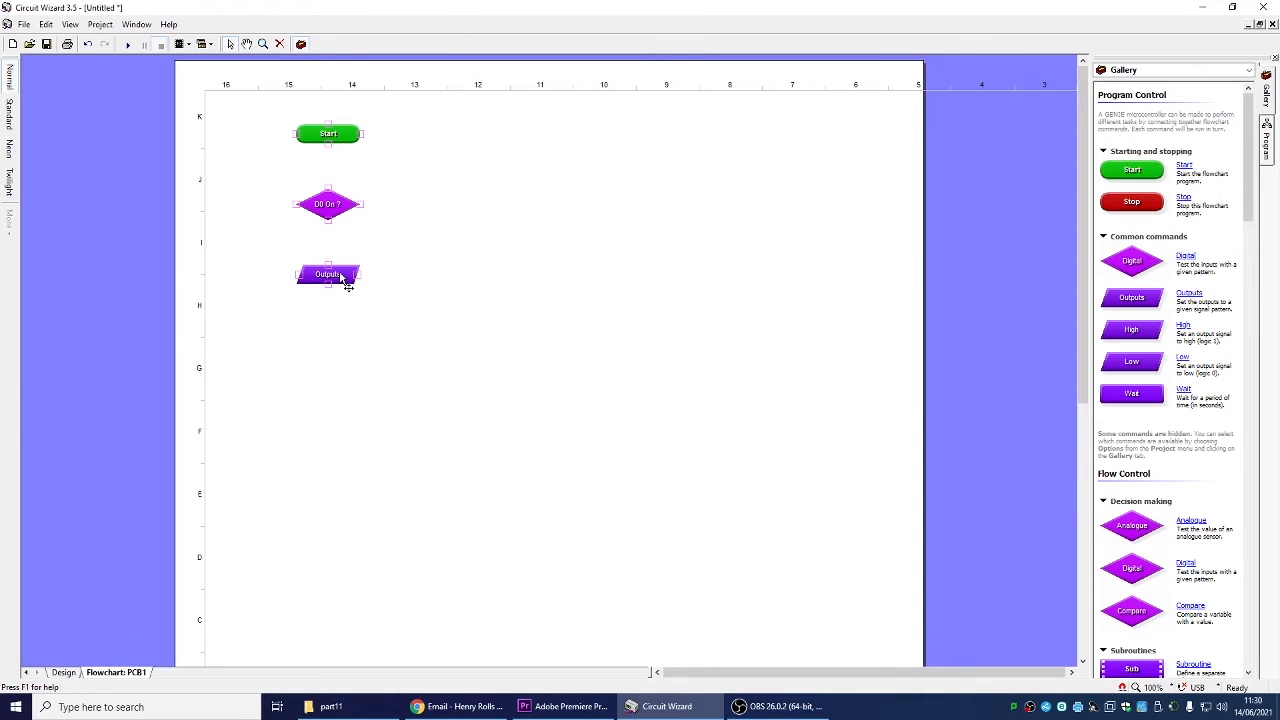
# Set the Outputs command to switch Q2 high with the caption "green on"
pyautogui.doubleClick(340, 277)
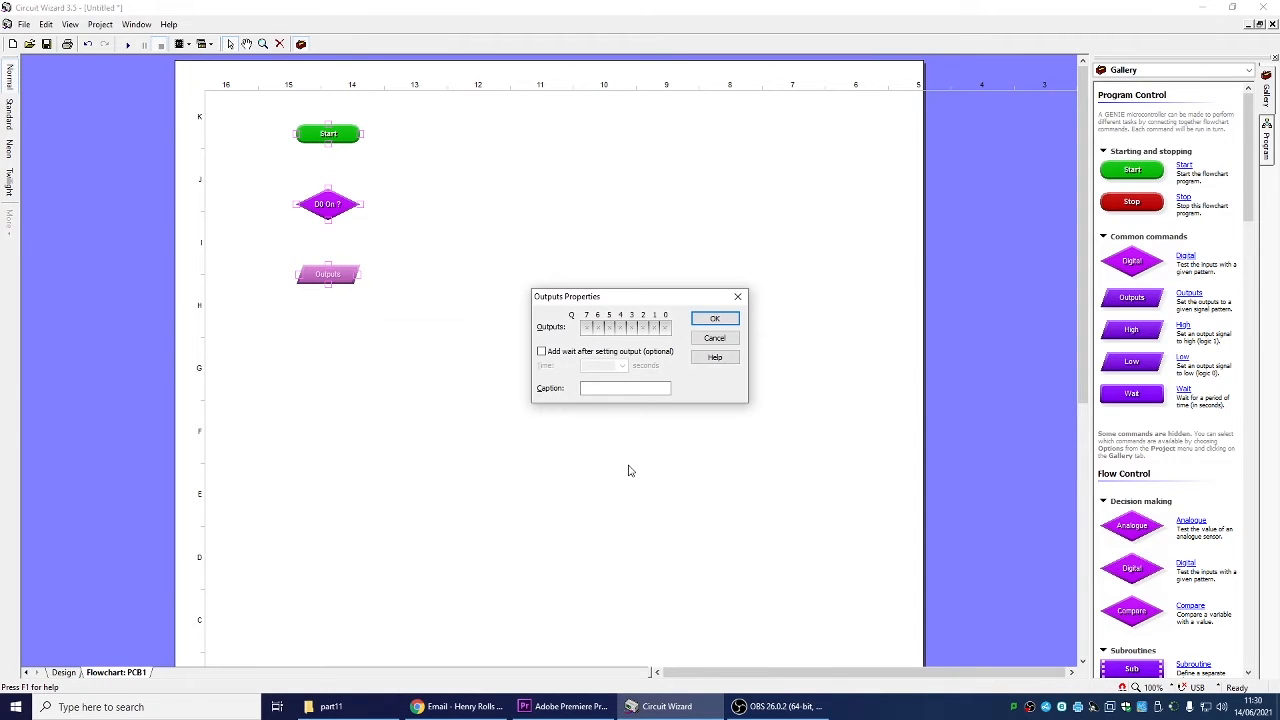
pyautogui.click(643, 328)
pyautogui.click(654, 328)
pyautogui.click(665, 328)
pyautogui.click(654, 327)
pyautogui.click(665, 327)
pyautogui.click(725, 325)
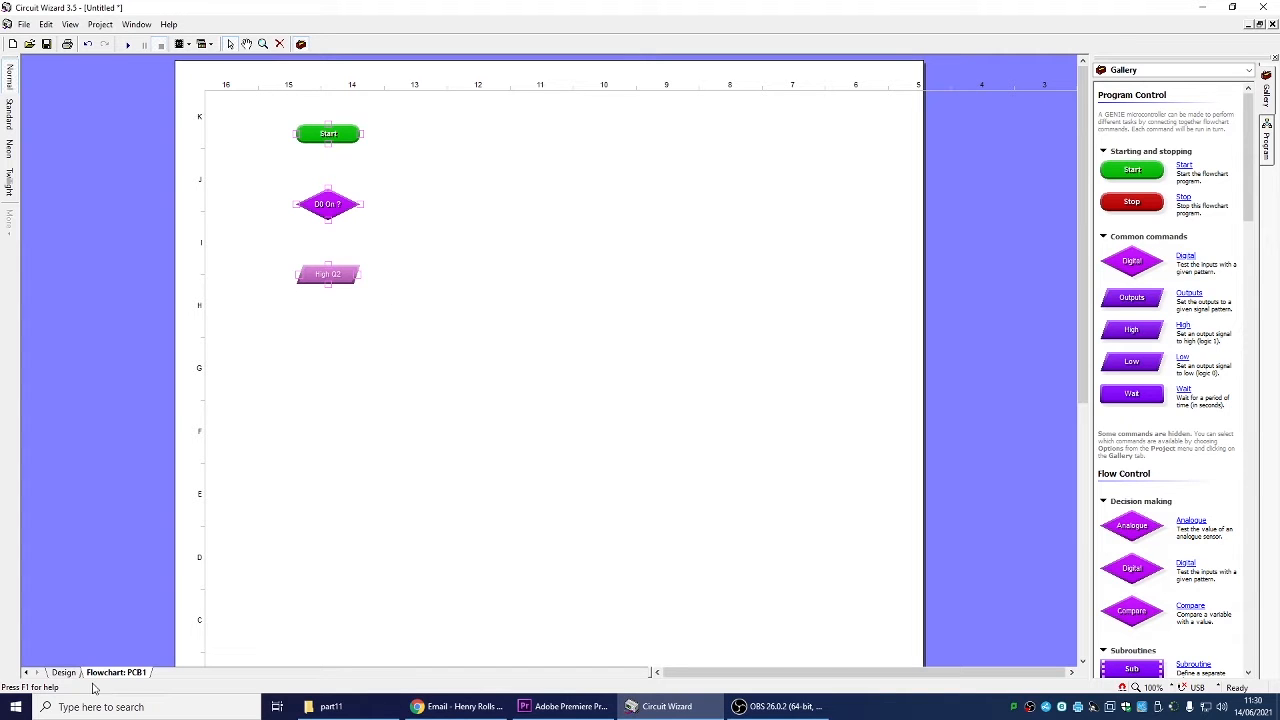
pyautogui.doubleClick(345, 279)
pyautogui.click(594, 390)
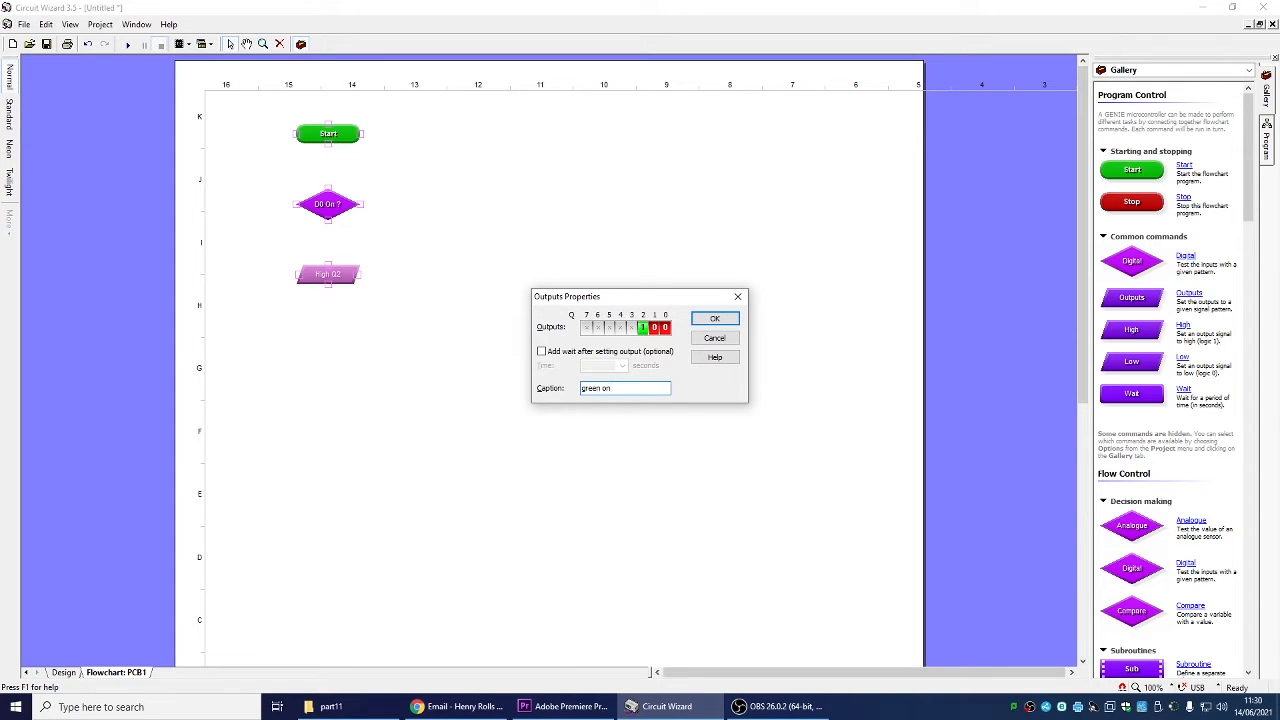
pyautogui.click(715, 319)
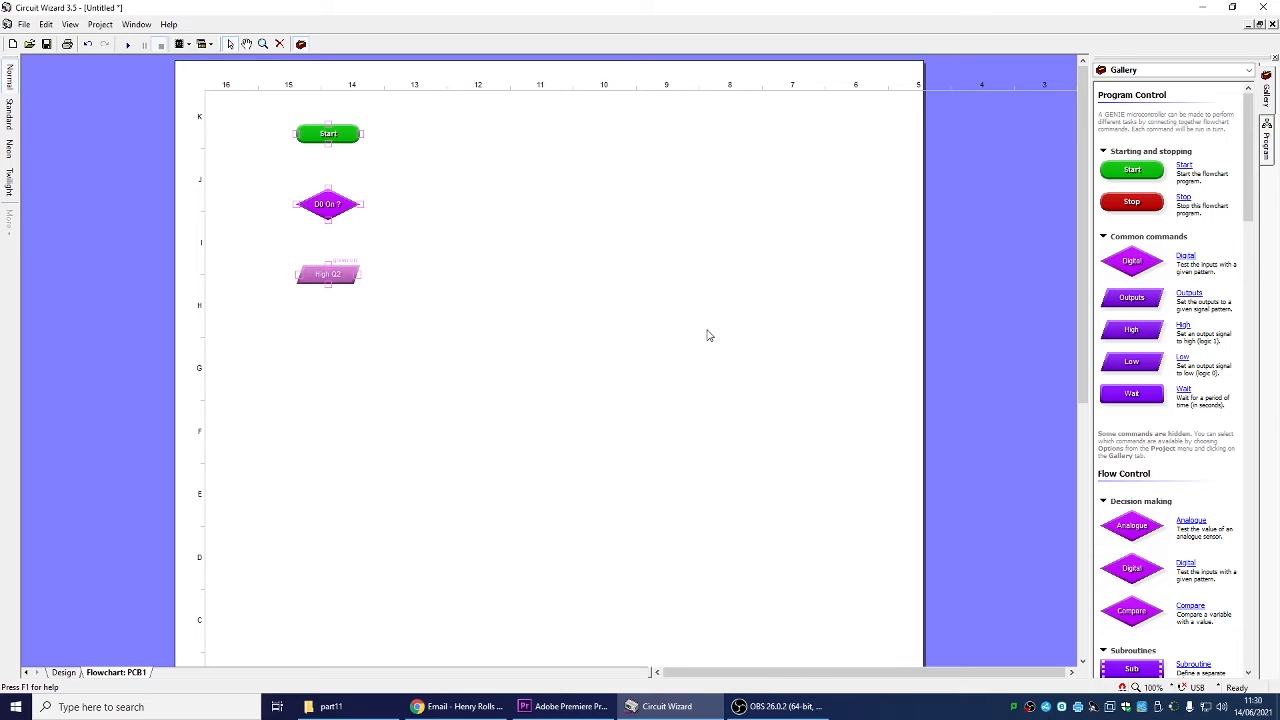
# Paste a copy of the Outputs command below it and set it to switch Q1 high, captioned "amber on"
pyautogui.click(336, 277)
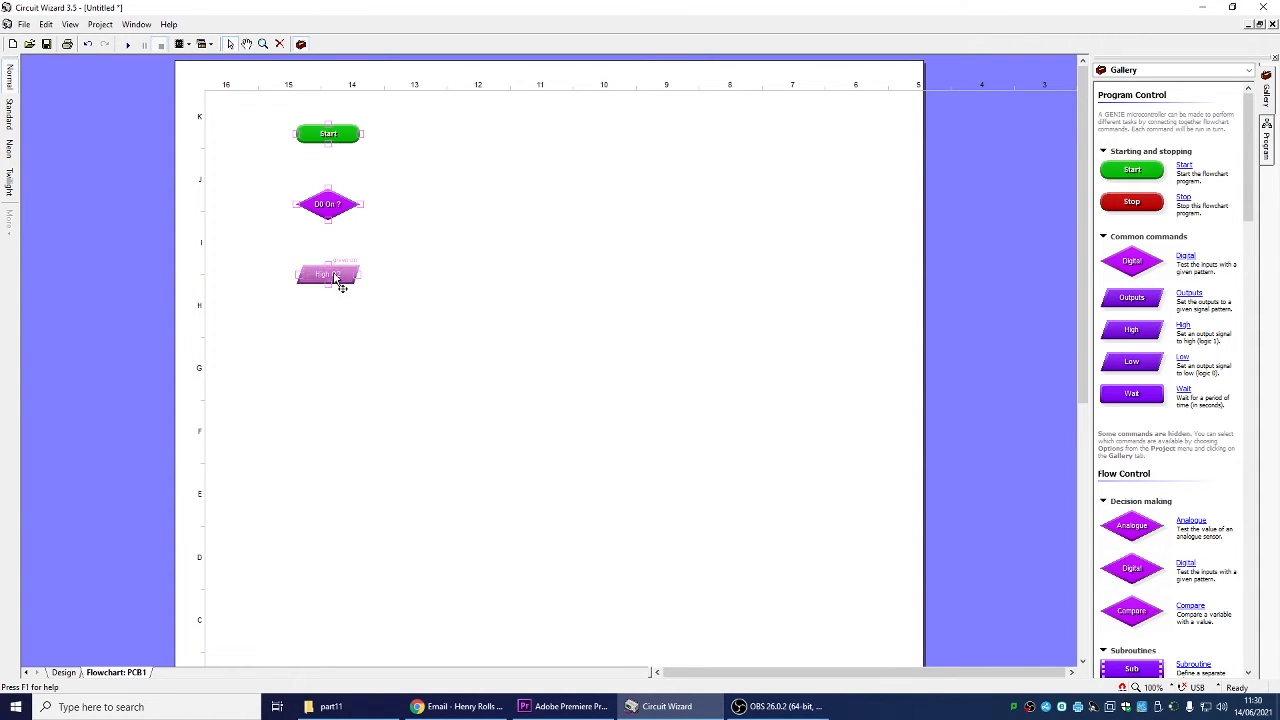
pyautogui.hotkey('ctrl', 'v')
pyautogui.click(344, 340)
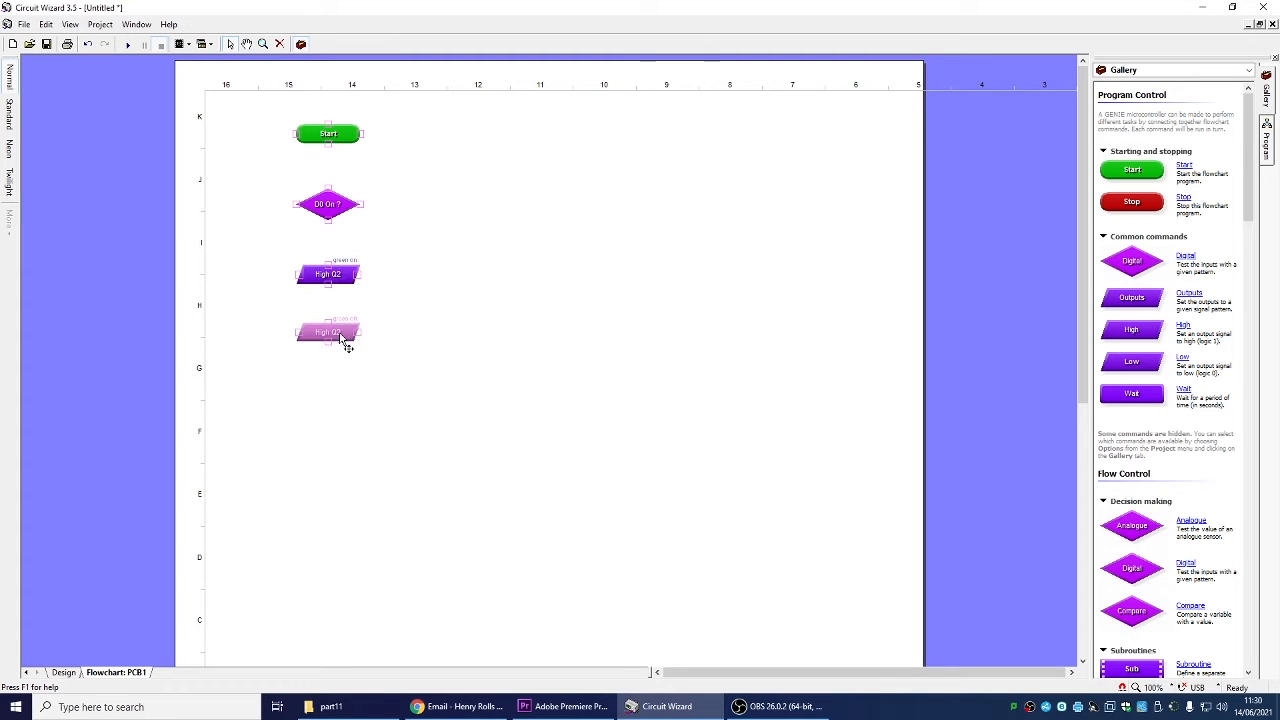
pyautogui.doubleClick(338, 336)
pyautogui.doubleClick(595, 389)
pyautogui.write('amber on')
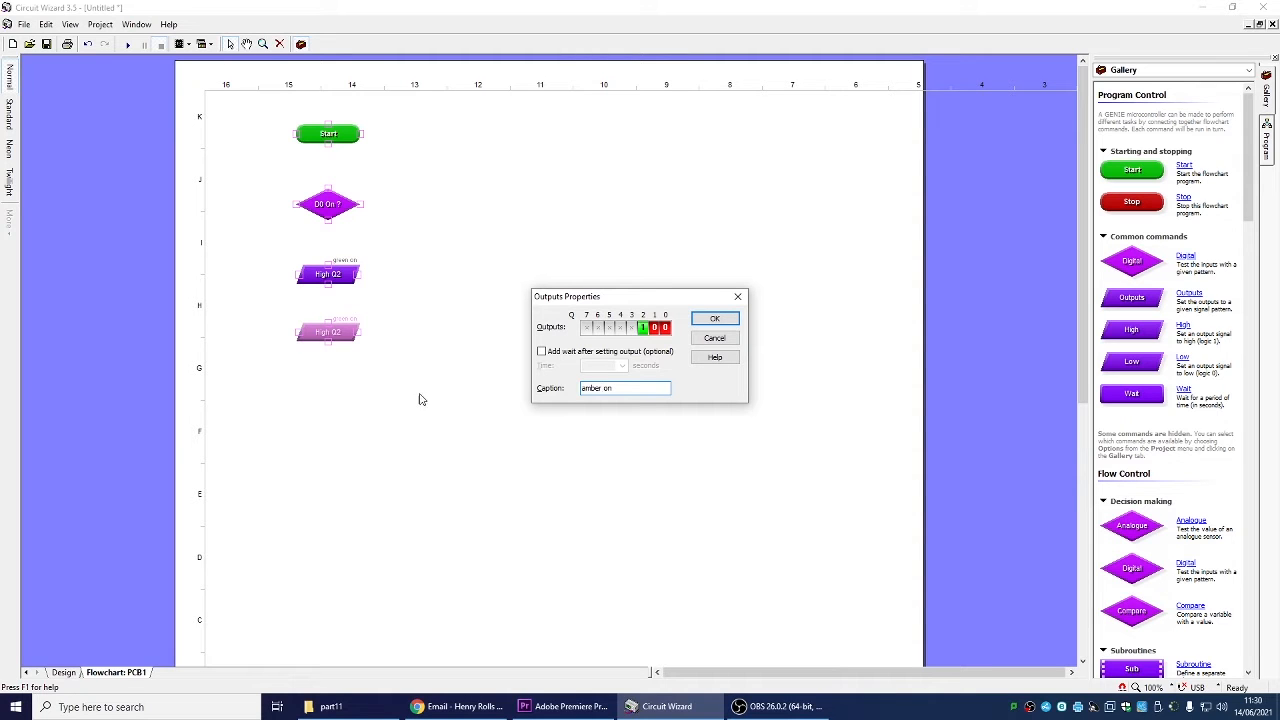
pyautogui.click(654, 327)
pyautogui.click(643, 327)
pyautogui.click(716, 320)
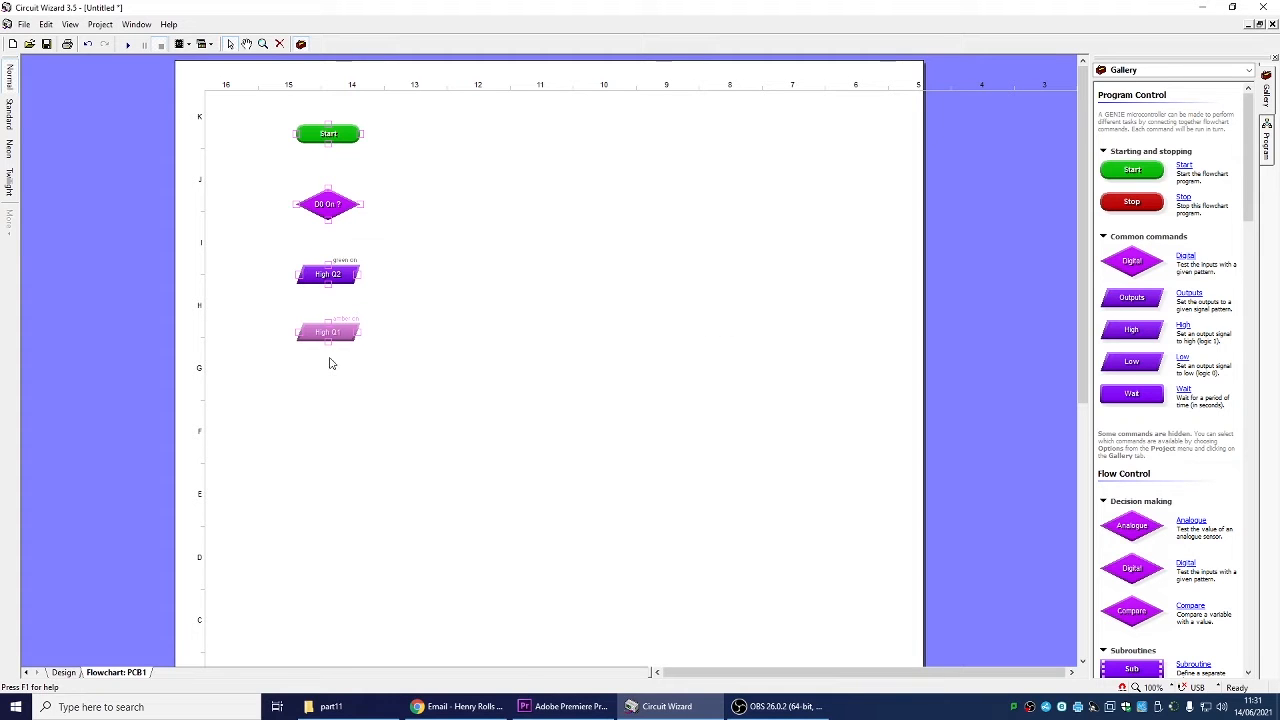
# Add a third Outputs command below and set it to switch Q0 high, captioned "red on"
pyautogui.moveTo(340, 334); pyautogui.dragTo(345, 398)
pyautogui.doubleClick(345, 398)
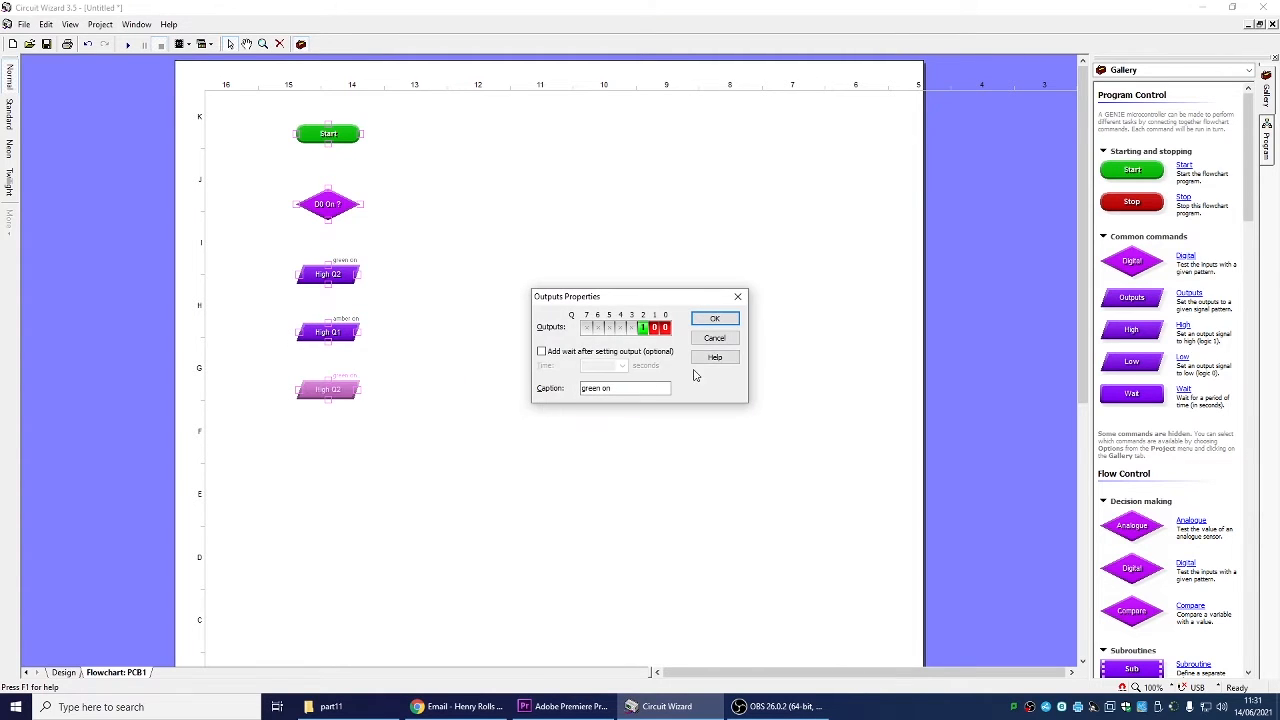
pyautogui.click(643, 328)
pyautogui.click(643, 330)
pyautogui.click(598, 389)
pyautogui.doubleClick(598, 389)
pyautogui.write('n')
pyautogui.click(714, 318)
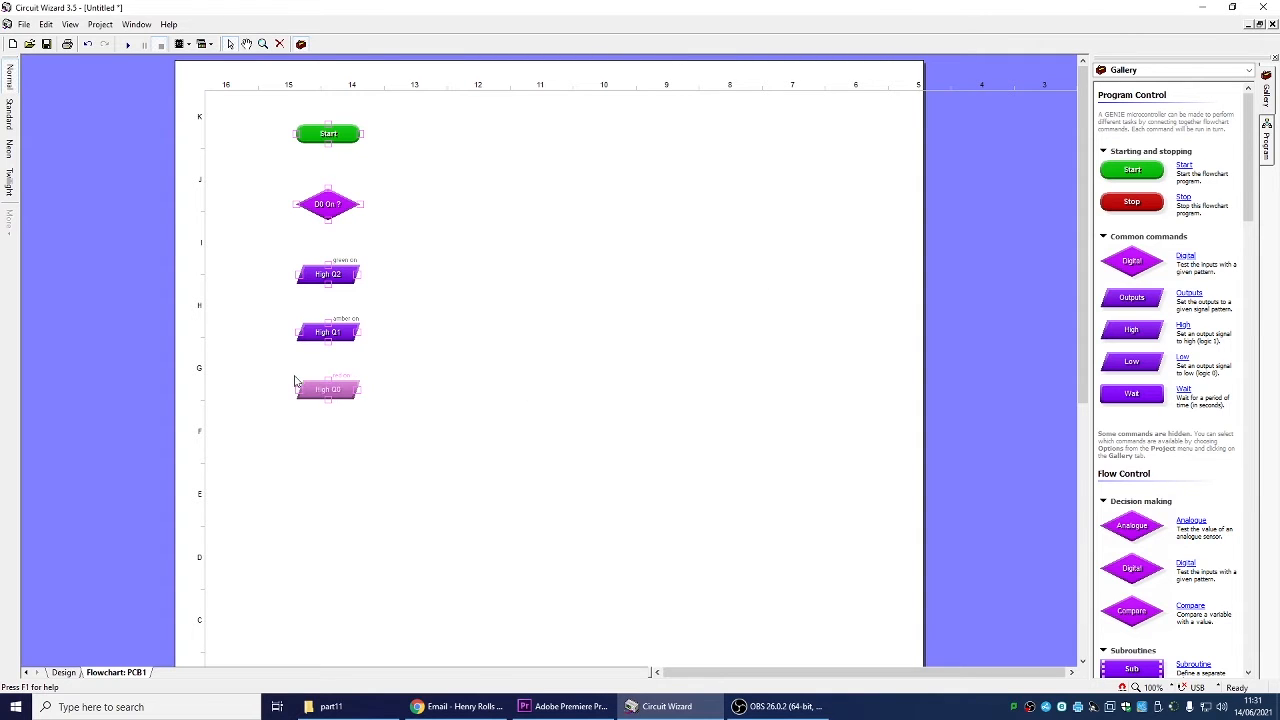
pyautogui.click(464, 396)
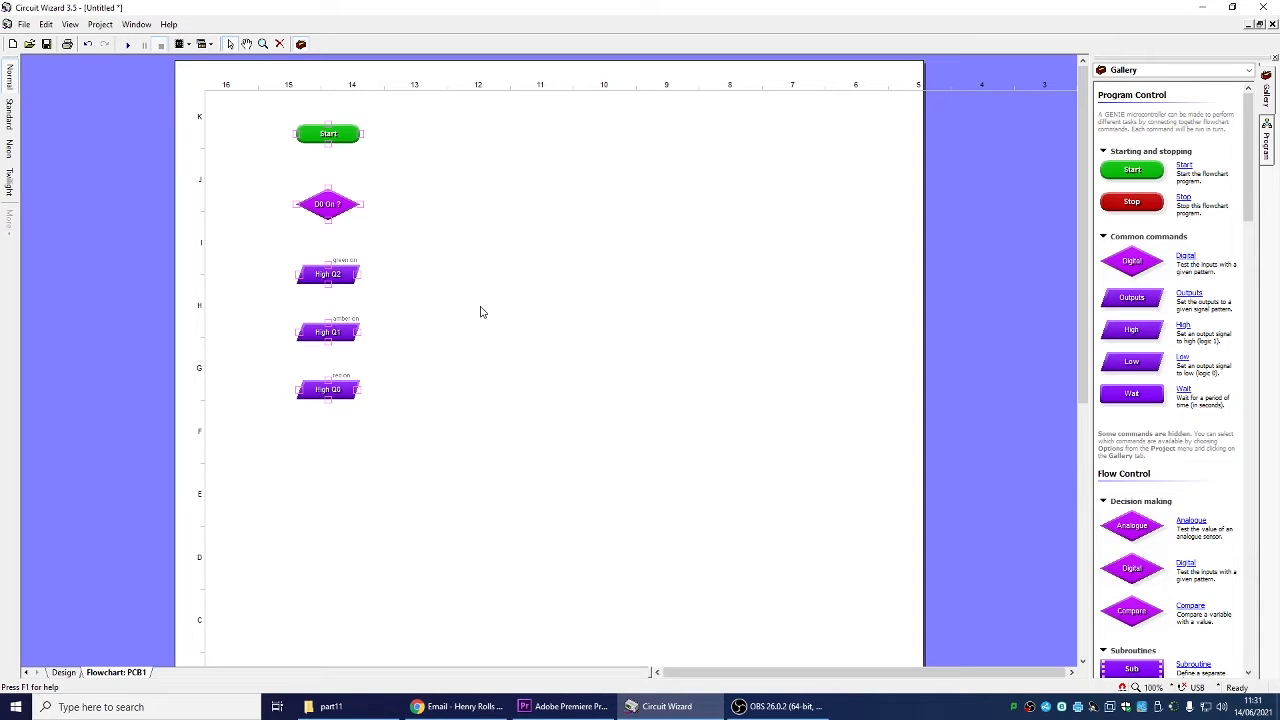
# Move Start up and the decision slightly down to make room between them
pyautogui.click(323, 132)
pyautogui.moveTo(323, 132); pyautogui.dragTo(323, 107)
pyautogui.click(402, 200)
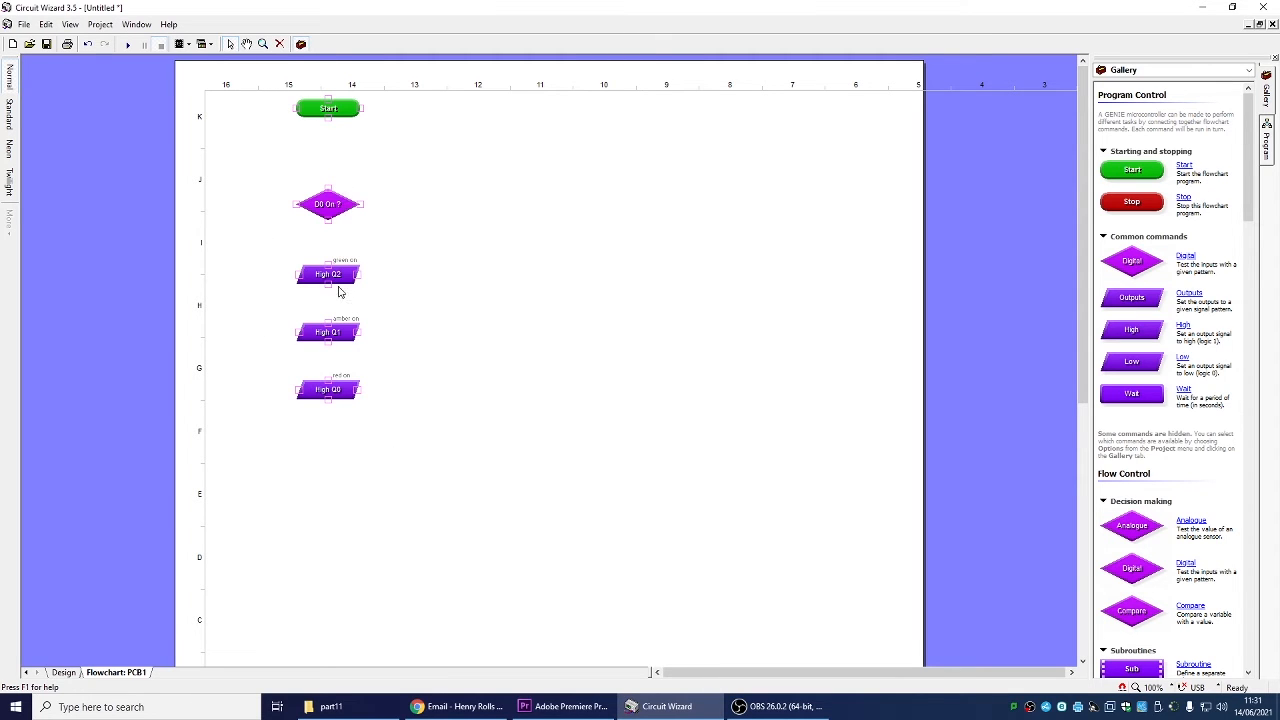
pyautogui.moveTo(349, 226); pyautogui.dragTo(339, 240)
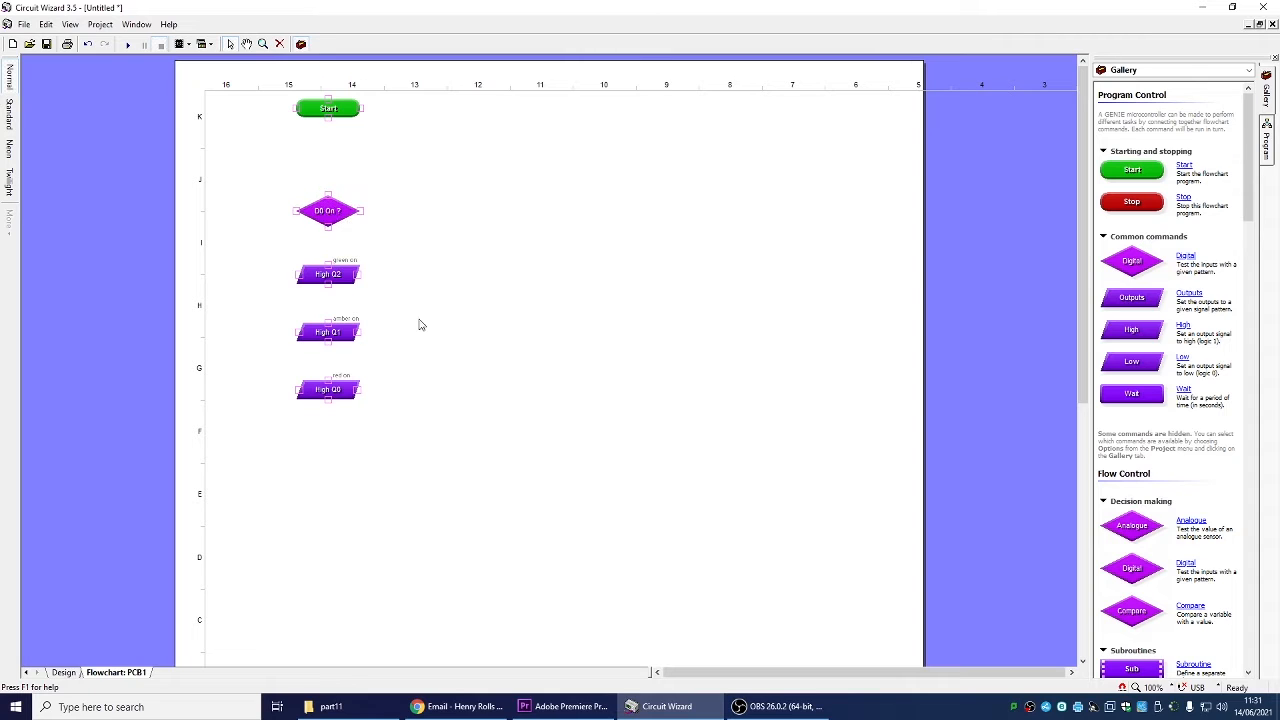
# Place a "green on" Outputs command between Start and the decision, linked to both
pyautogui.click(343, 274)
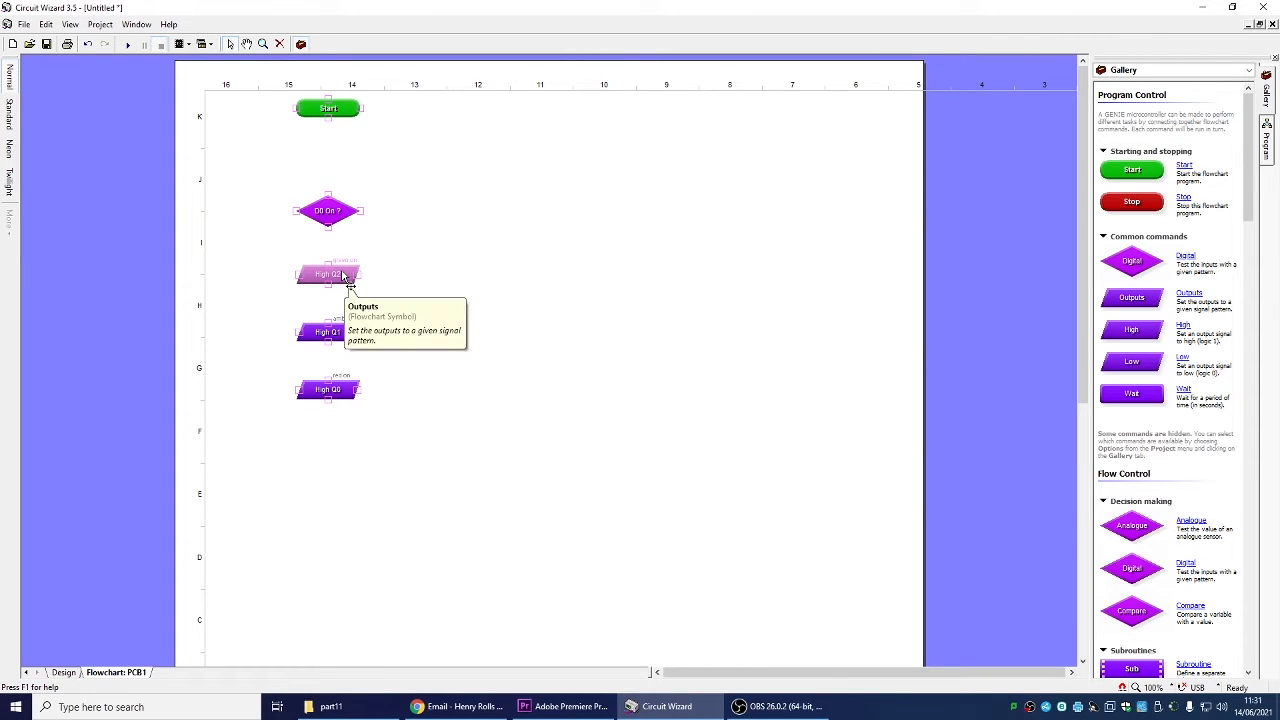
pyautogui.moveTo(343, 276); pyautogui.dragTo(331, 191)
pyautogui.click(394, 180)
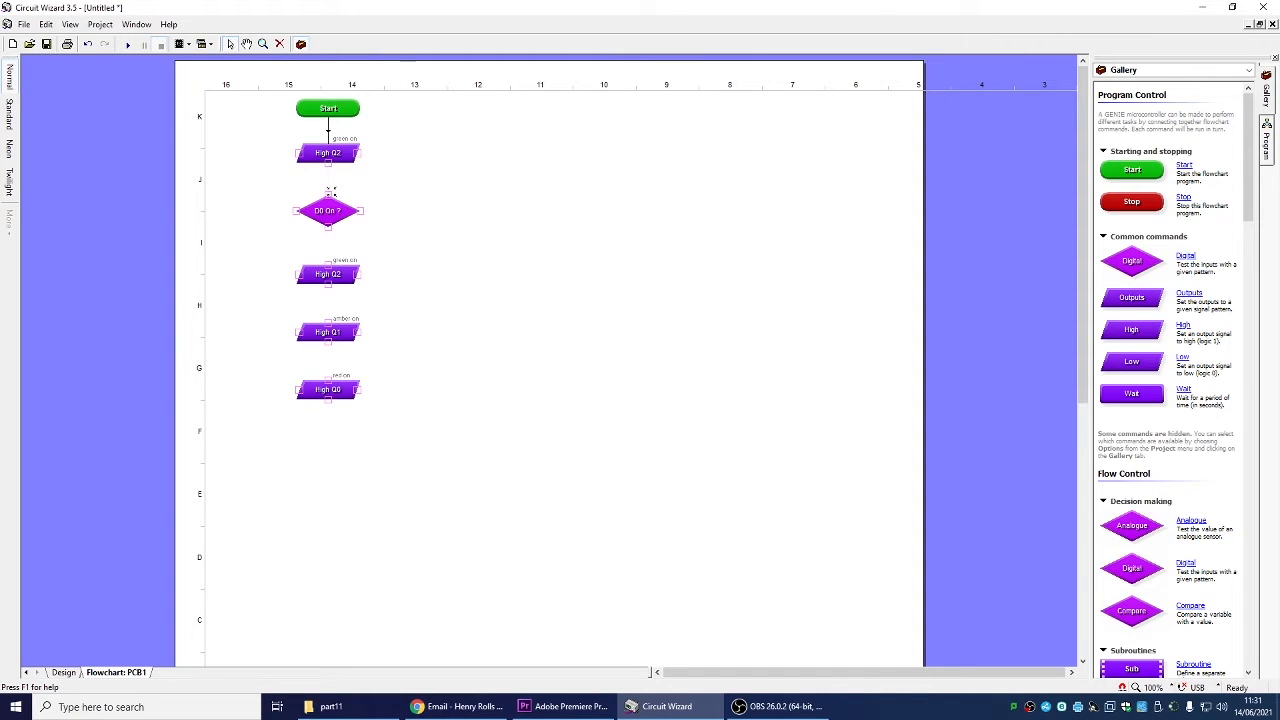
pyautogui.doubleClick(339, 150)
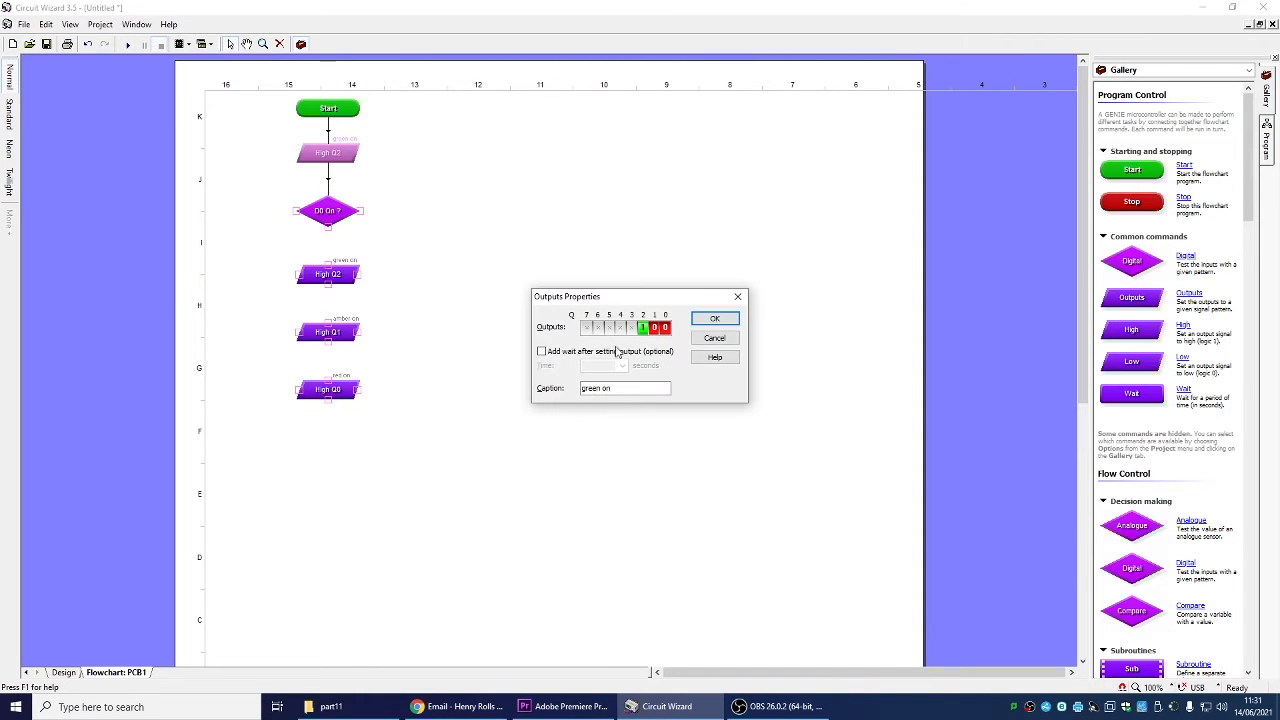
pyautogui.click(716, 319)
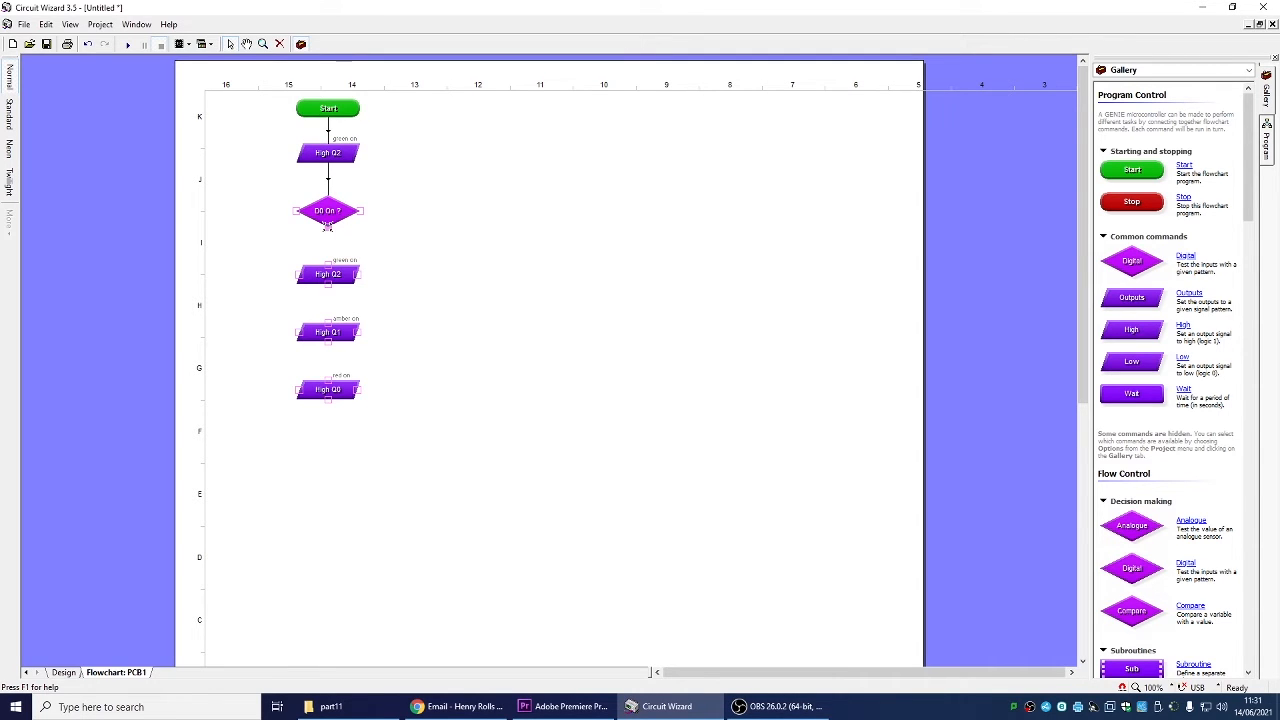
# Link the decision's outputs, with the NO branch looping back above it, and swap its YES and NO branches
pyautogui.moveTo(328, 228); pyautogui.dragTo(329, 262)
pyautogui.moveTo(392, 157); pyautogui.dragTo(391, 145)
pyautogui.moveTo(332, 186); pyautogui.dragTo(332, 186)
pyautogui.rightClick(329, 219)
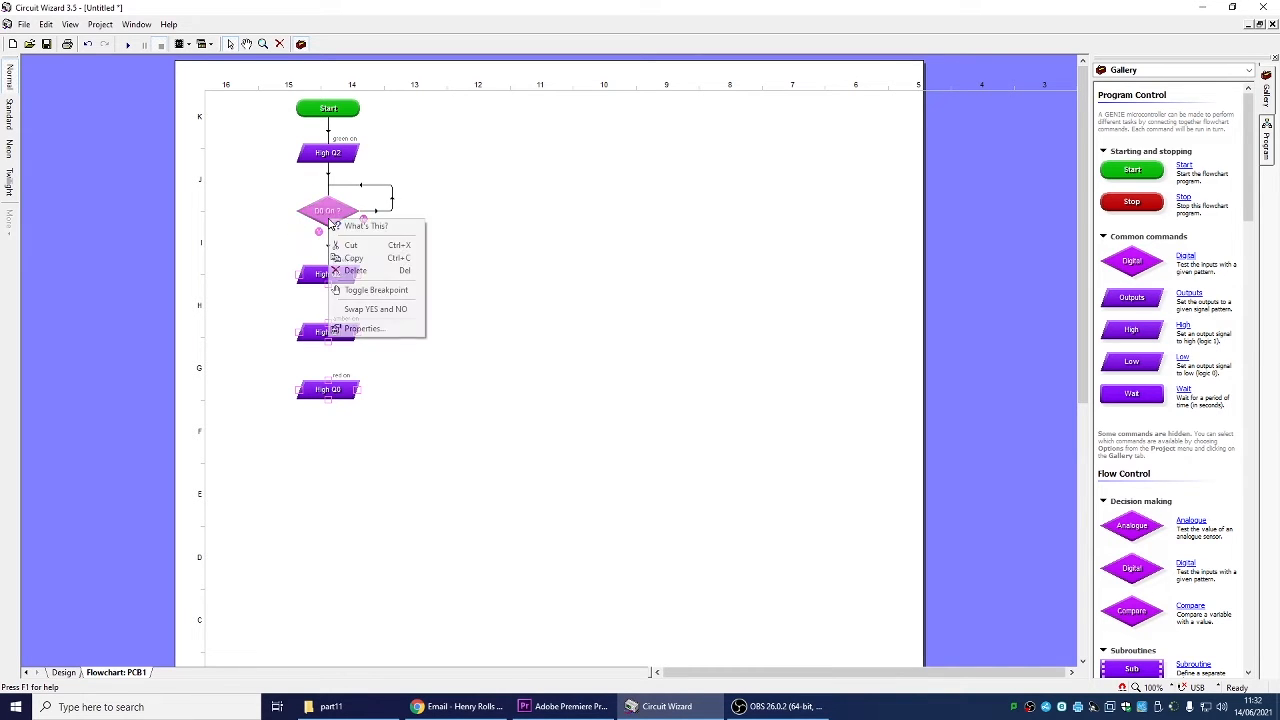
pyautogui.click(365, 310)
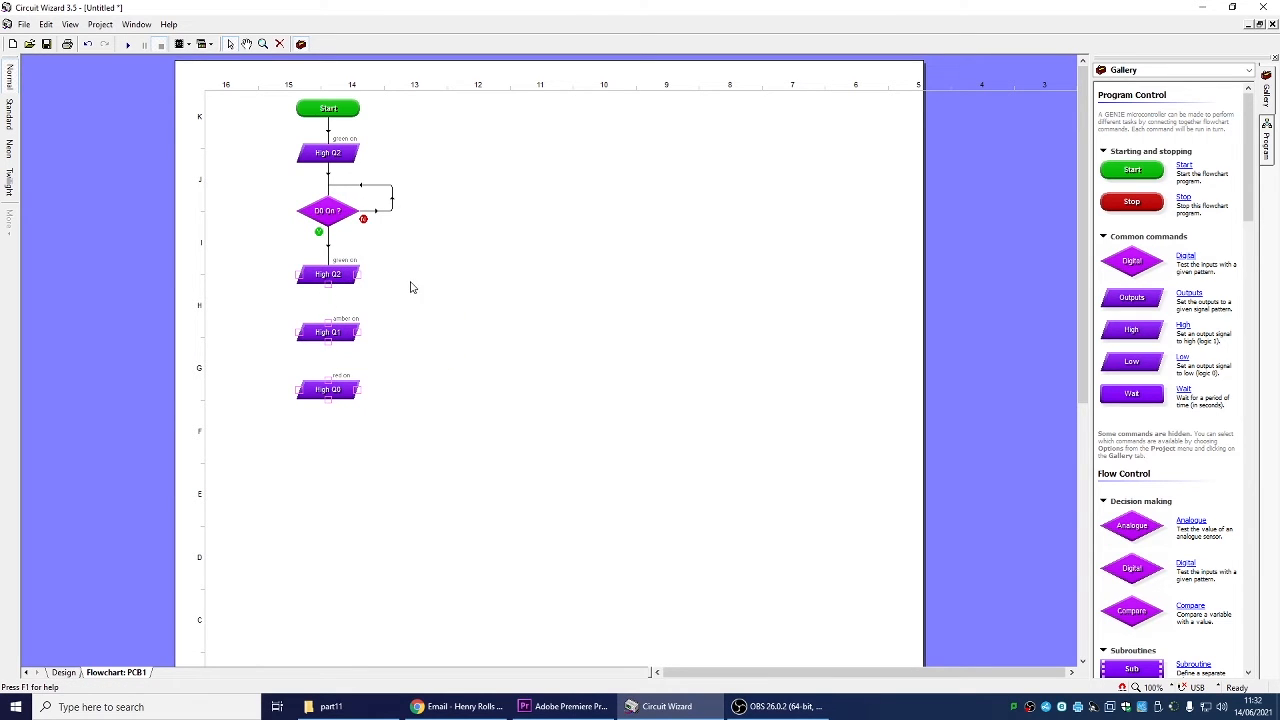
# Move the lower green on command aside and delete the link to it
pyautogui.moveTo(352, 278); pyautogui.dragTo(556, 278)
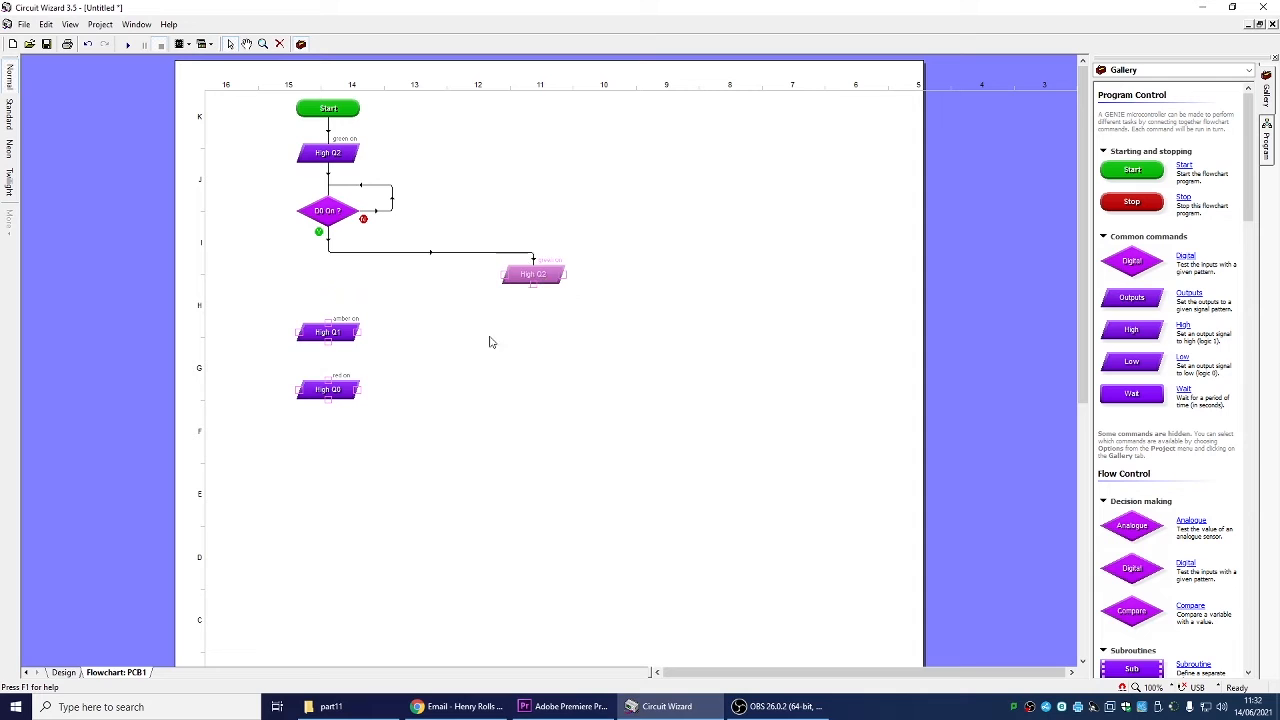
pyautogui.click(457, 252)
pyautogui.press('Delete')
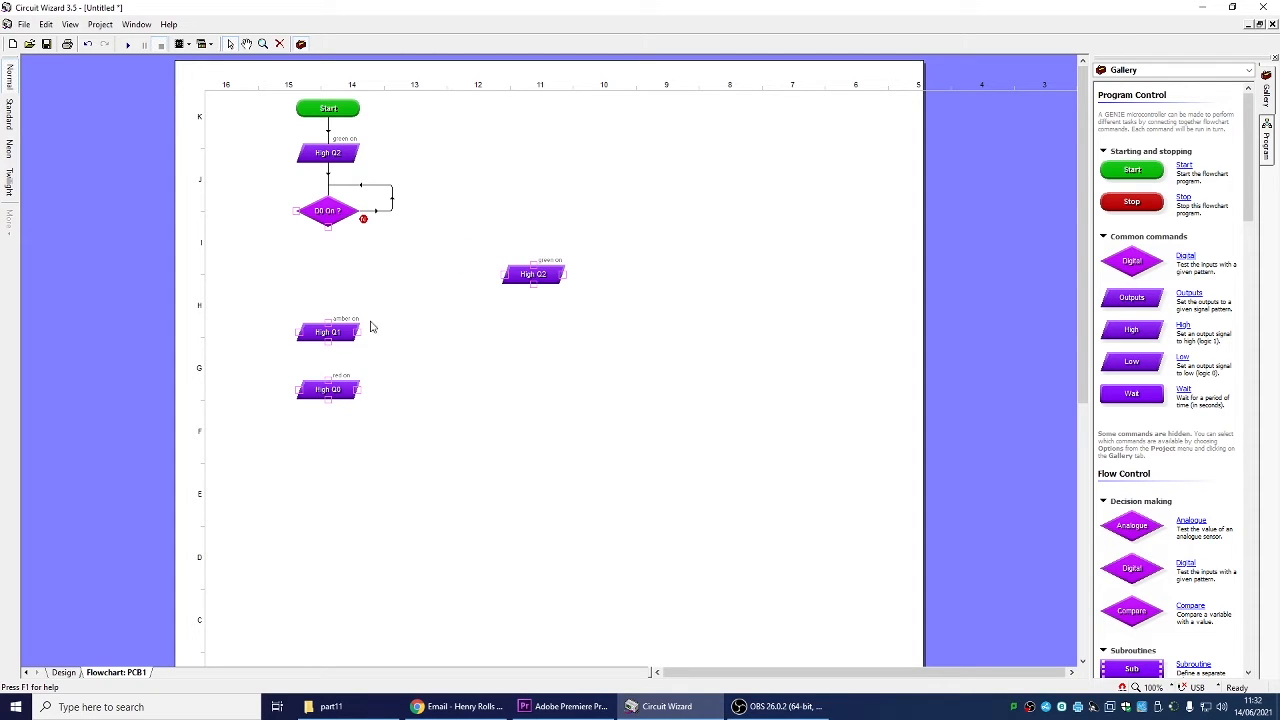
# Move the amber on and red on commands up under the decision, and copy amber on below red on
pyautogui.moveTo(343, 338)
pyautogui.mouseDown()
pyautogui.moveTo(330, 236)
pyautogui.moveTo(338, 262)
pyautogui.mouseUp()
pyautogui.moveTo(339, 407); pyautogui.dragTo(346, 323)
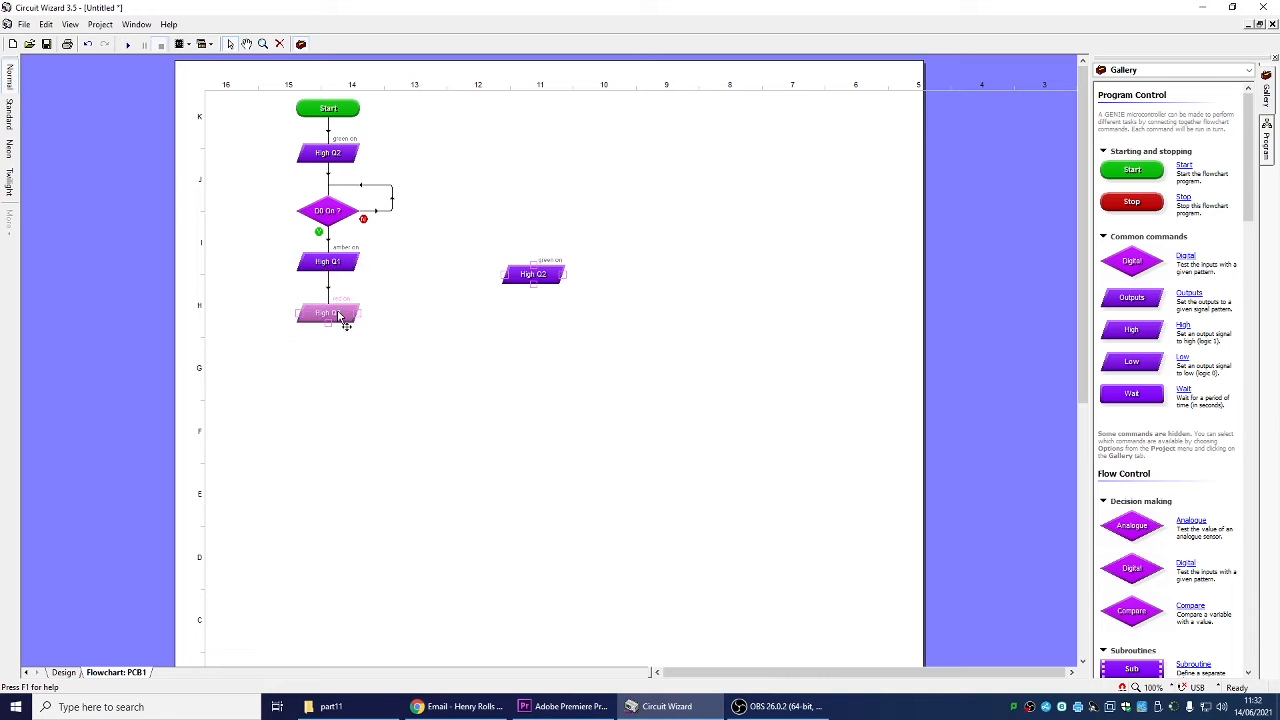
pyautogui.click(341, 265)
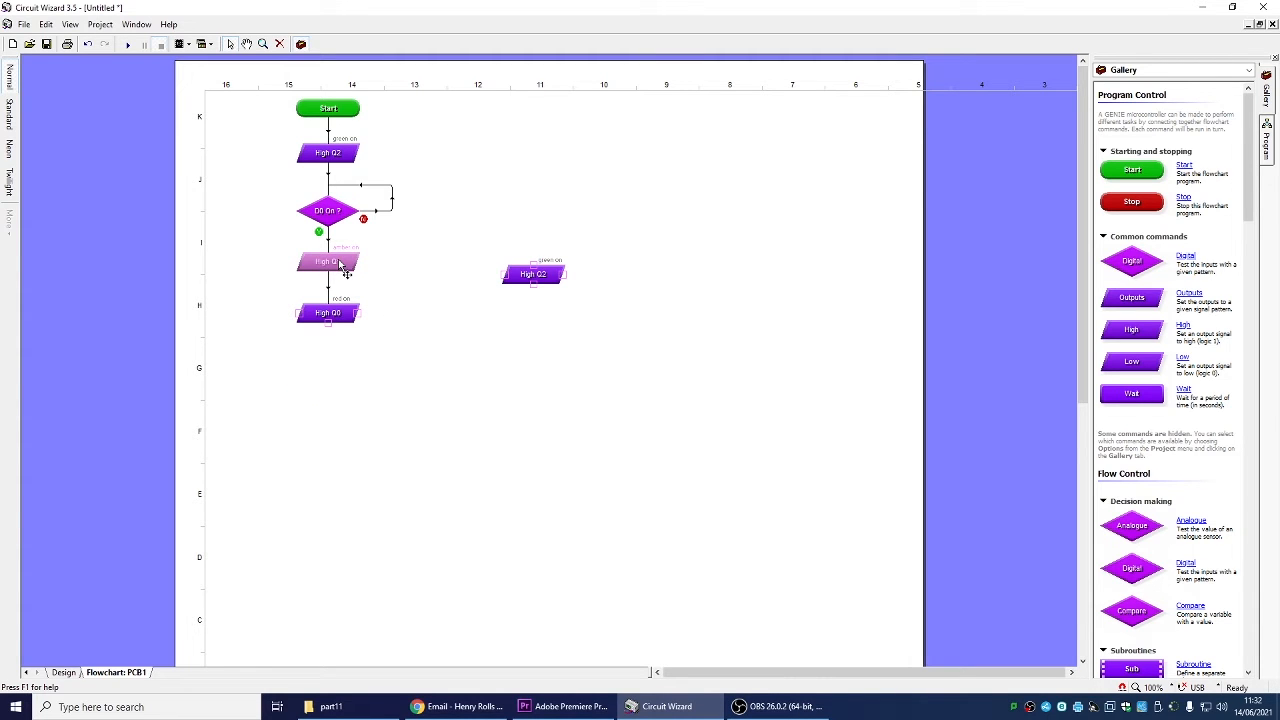
pyautogui.moveTo(341, 268); pyautogui.dragTo(330, 366)
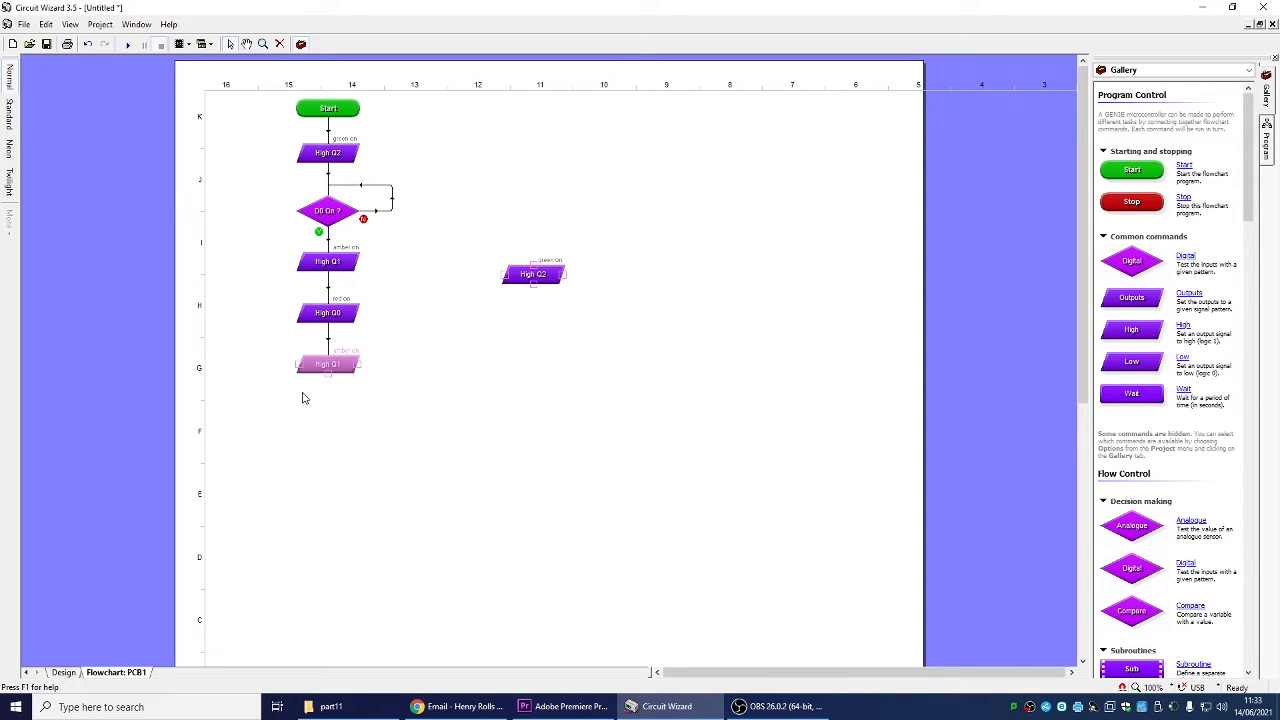
# Link the bottom amber on command back to green on and remove the spare green on command
pyautogui.moveTo(327, 373)
pyautogui.mouseDown()
pyautogui.moveTo(325, 408)
pyautogui.moveTo(244, 157)
pyautogui.mouseUp()
pyautogui.moveTo(293, 152); pyautogui.dragTo(296, 160)
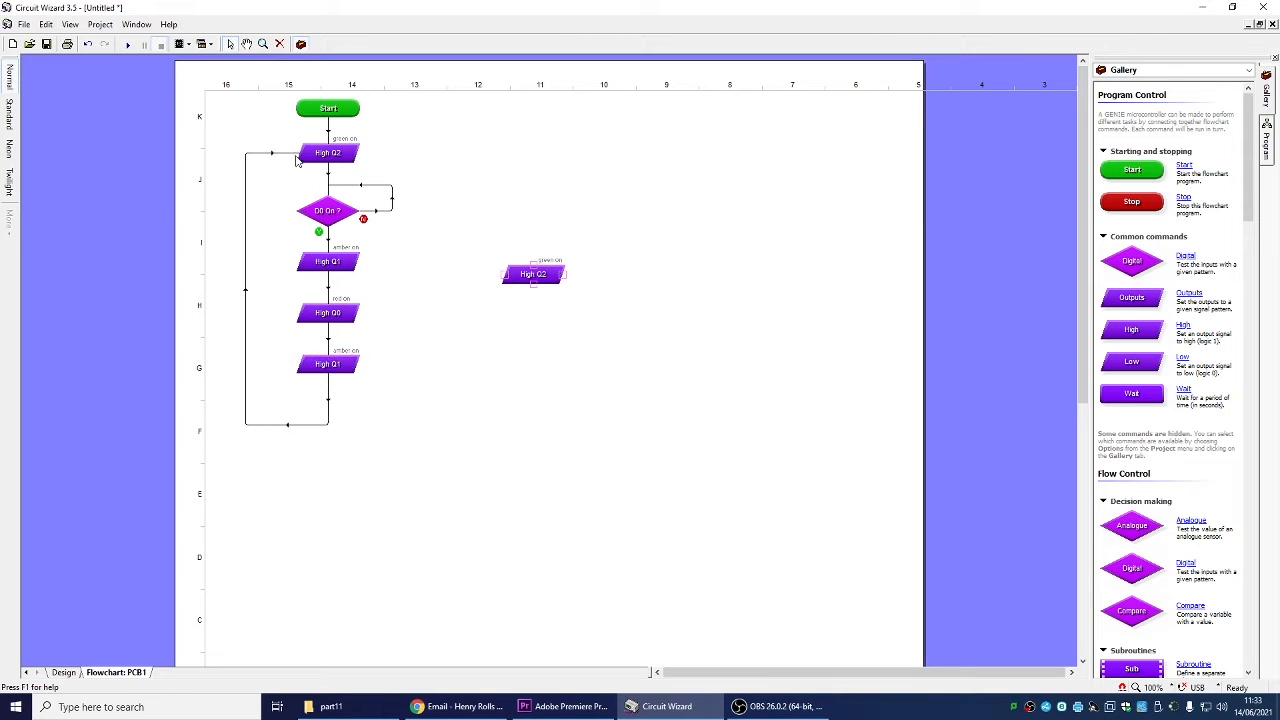
pyautogui.moveTo(494, 311); pyautogui.dragTo(622, 250)
pyautogui.moveTo(549, 277); pyautogui.dragTo(1005, 245)
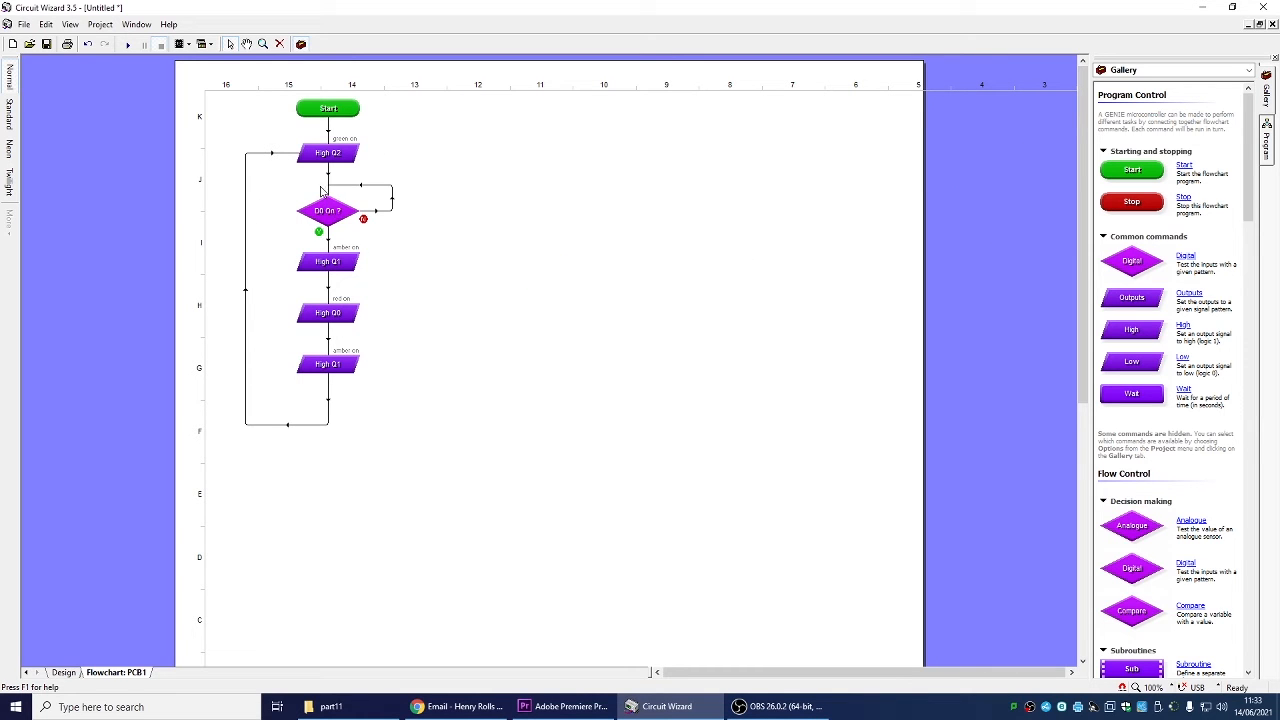
# Run the circuit simulation on the design and press the push switch to test the LED sequence
pyautogui.click(56, 673)
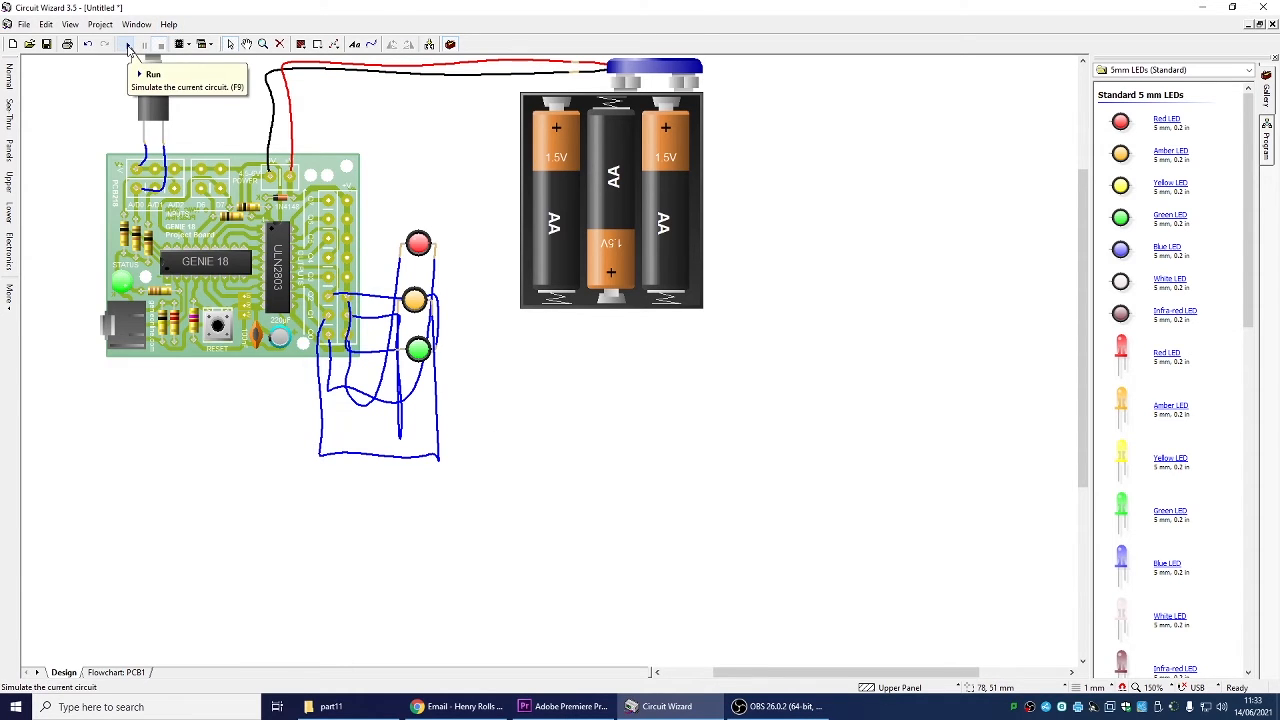
pyautogui.click(128, 50)
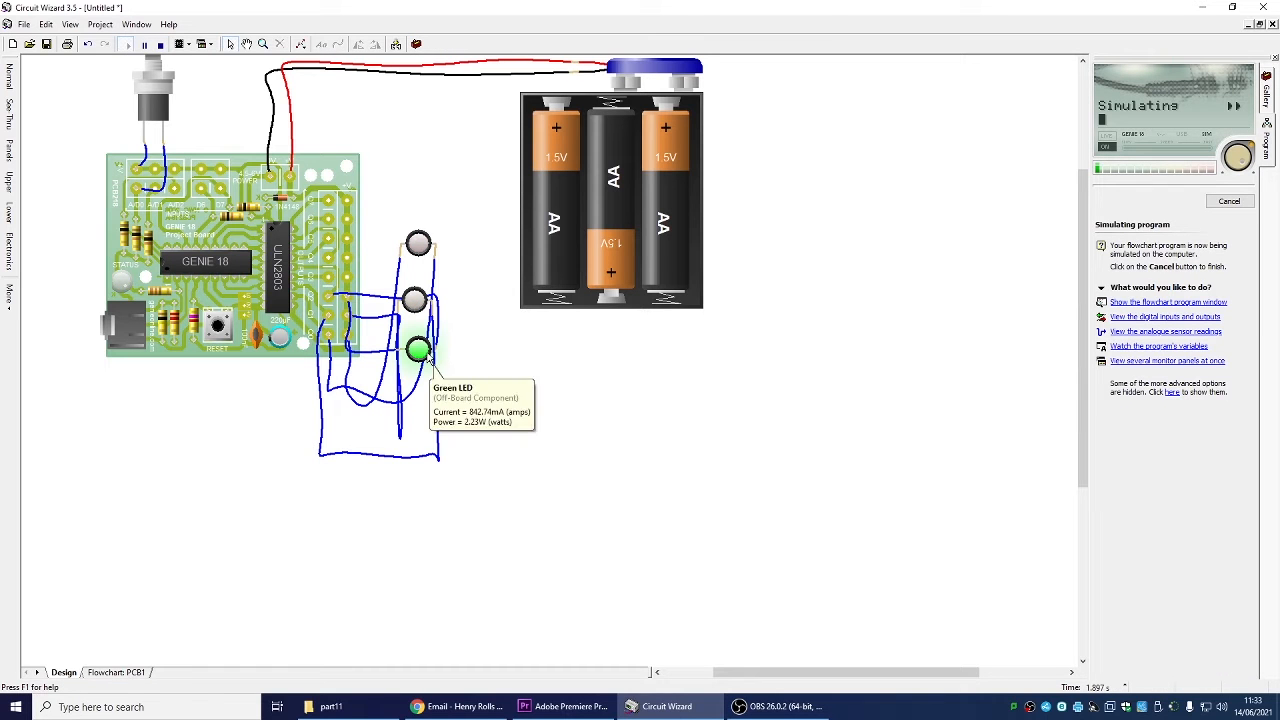
pyautogui.scroll(1, 172, 110)
pyautogui.scroll(-3, 172, 110)
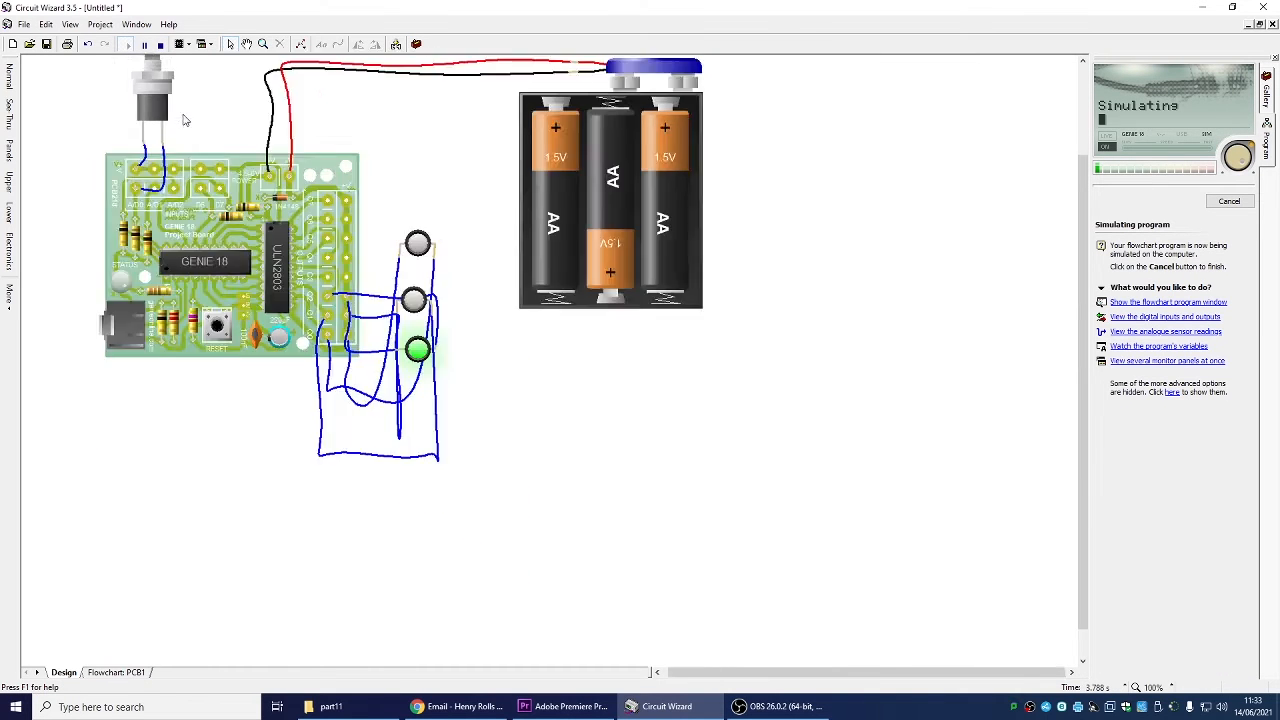
pyautogui.scroll(3, 300, 146)
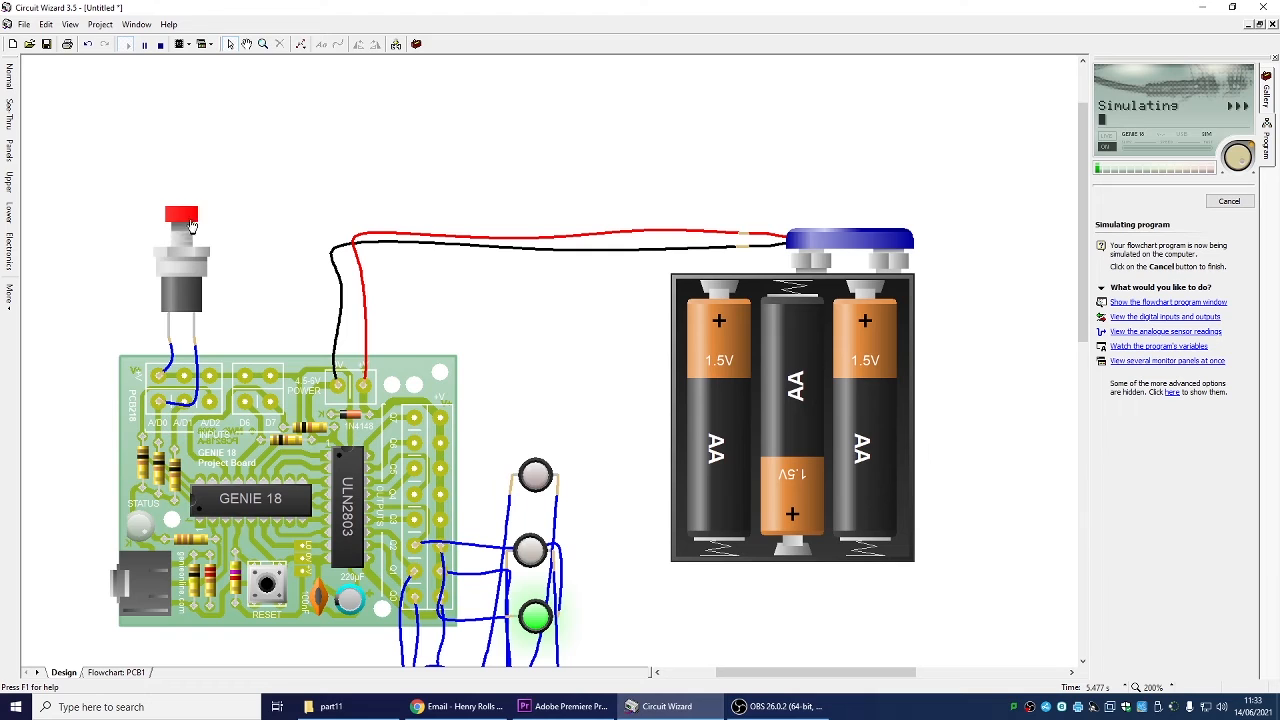
pyautogui.click(187, 216)
pyautogui.click(182, 218)
pyautogui.click(182, 218)
# Add a 1 second wait after setting outputs to the first amber on command
pyautogui.click(118, 672)
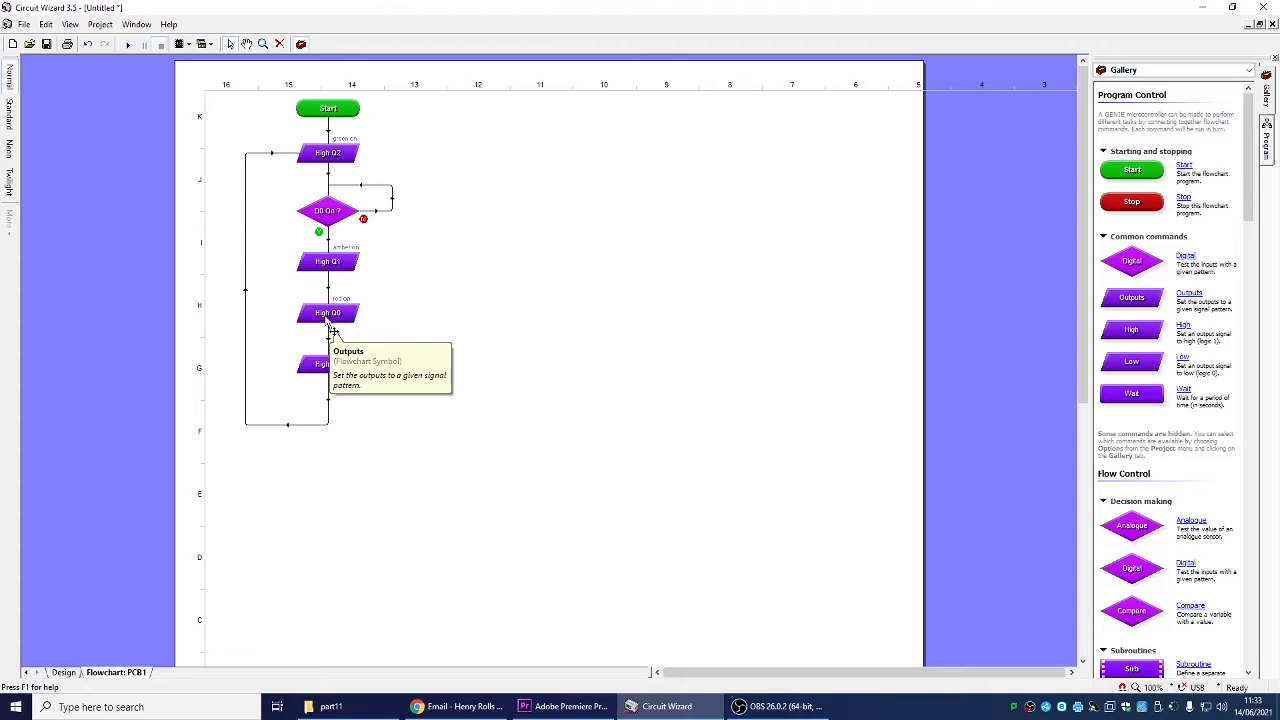
pyautogui.doubleClick(341, 263)
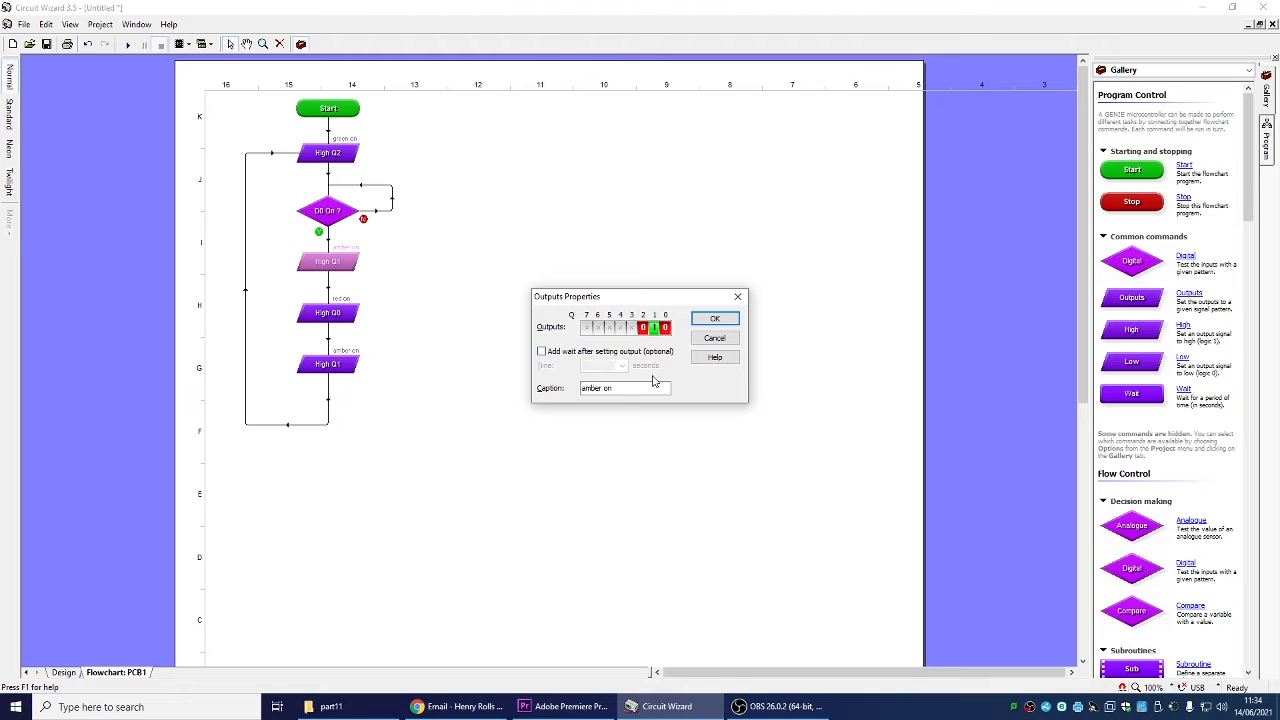
pyautogui.click(541, 352)
pyautogui.click(622, 366)
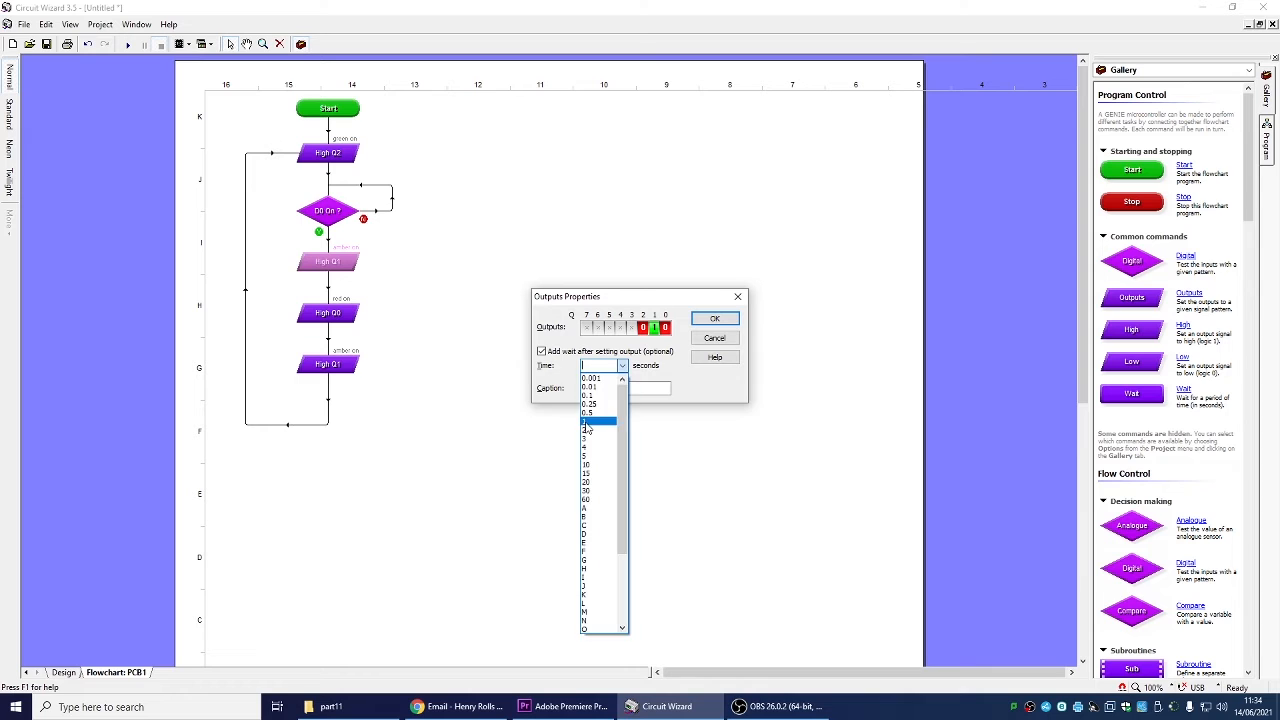
pyautogui.click(587, 423)
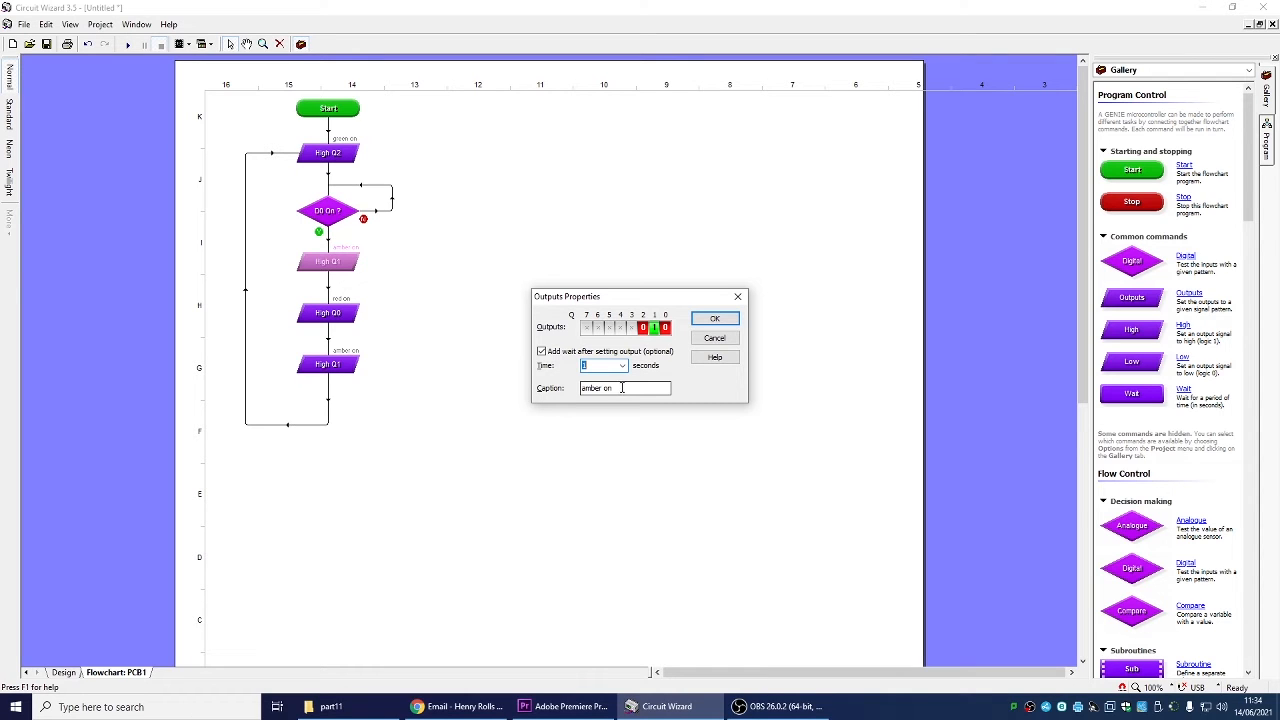
pyautogui.click(715, 320)
# Add a 1 second wait after setting outputs to the red on command
pyautogui.doubleClick(318, 314)
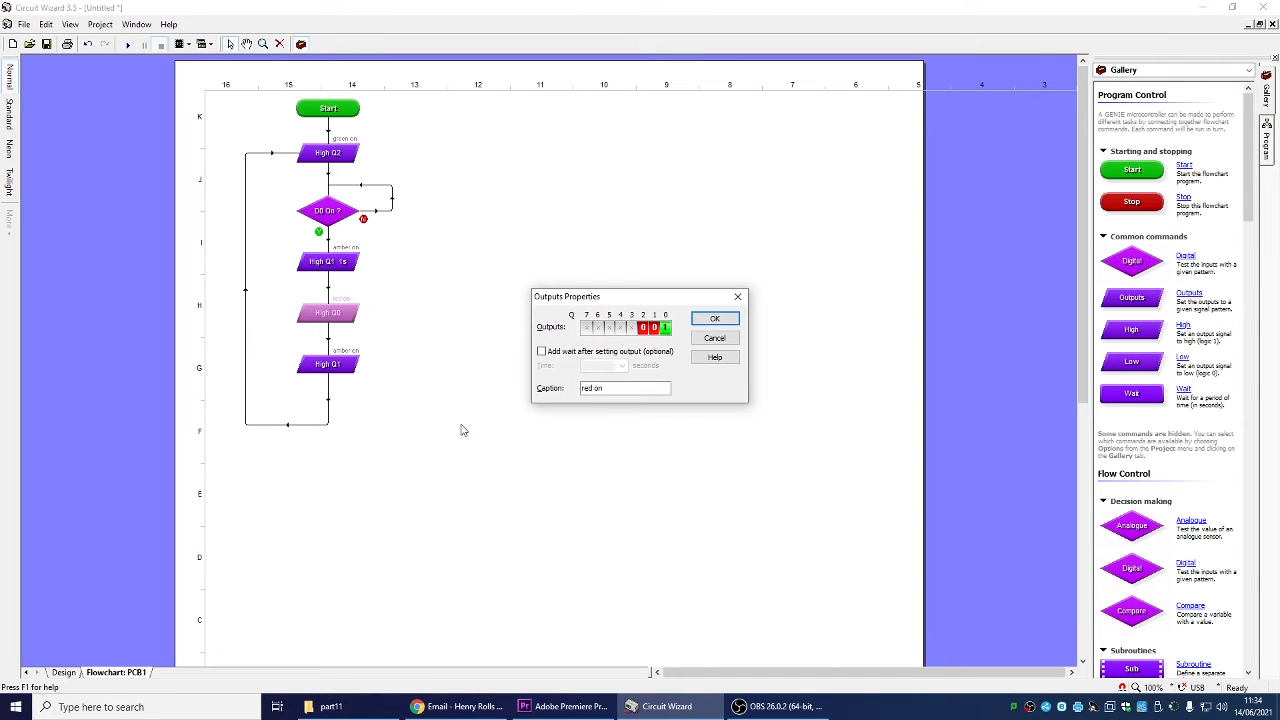
pyautogui.click(541, 352)
pyautogui.click(622, 366)
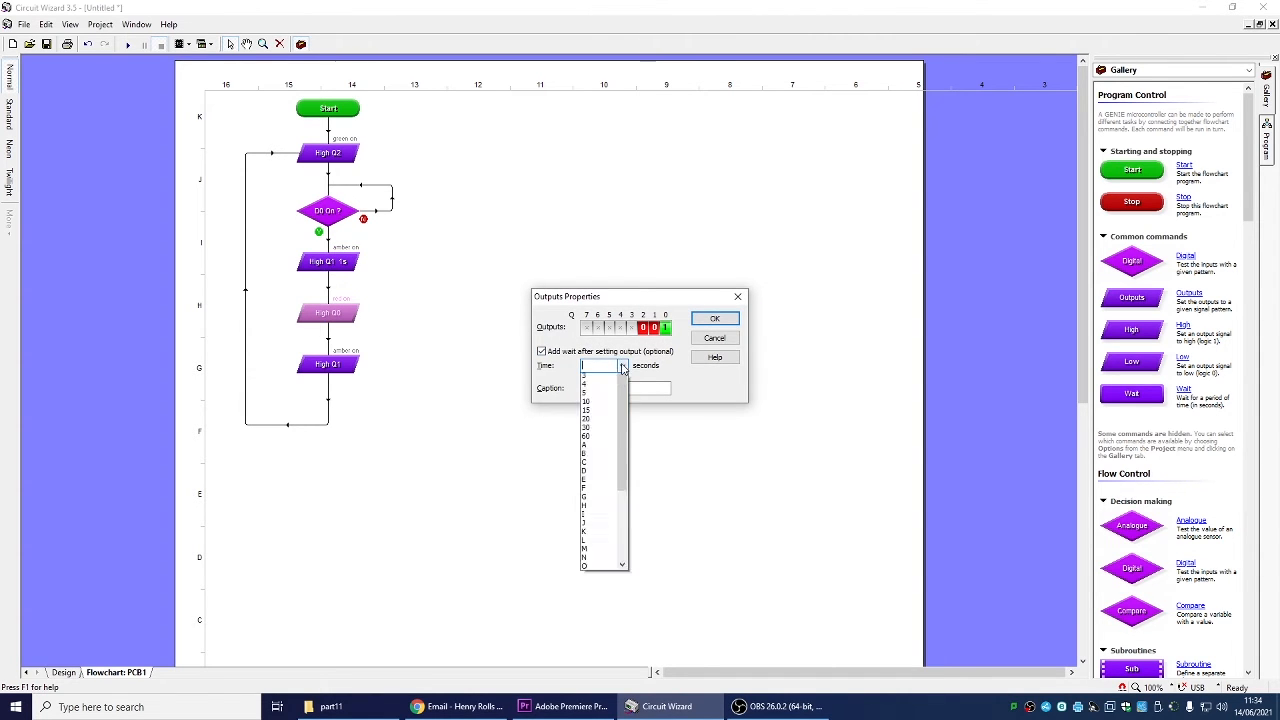
pyautogui.click(603, 422)
pyautogui.click(709, 319)
# Add a 1 second wait after setting outputs to the bottom amber on command
pyautogui.moveTo(1249, 212); pyautogui.dragTo(1247, 478)
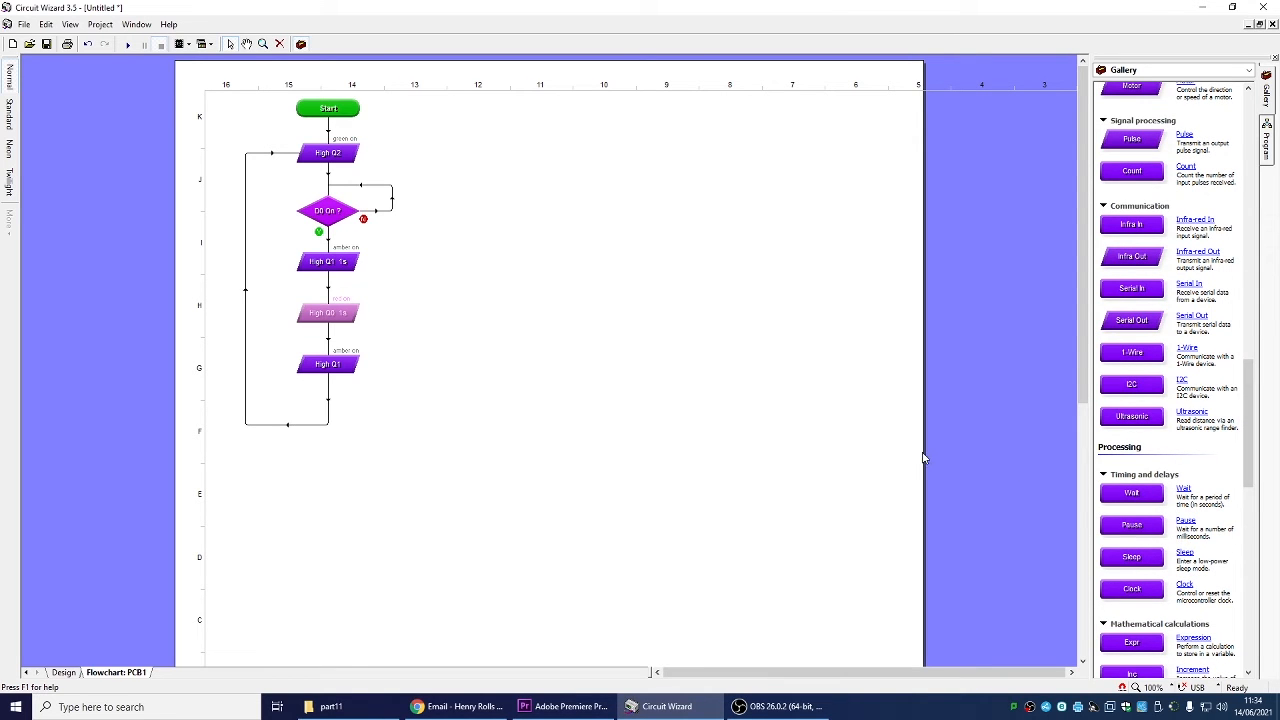
pyautogui.doubleClick(328, 366)
pyautogui.click(542, 352)
pyautogui.click(622, 366)
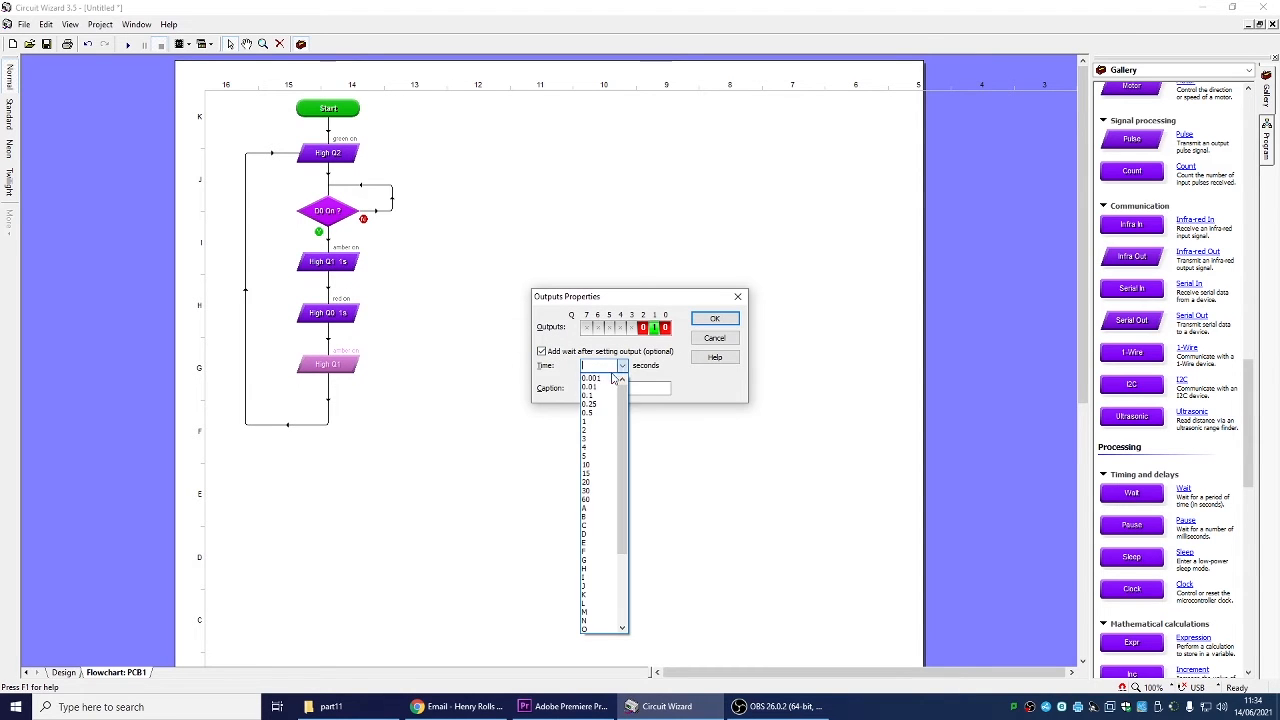
pyautogui.click(599, 428)
pyautogui.click(714, 318)
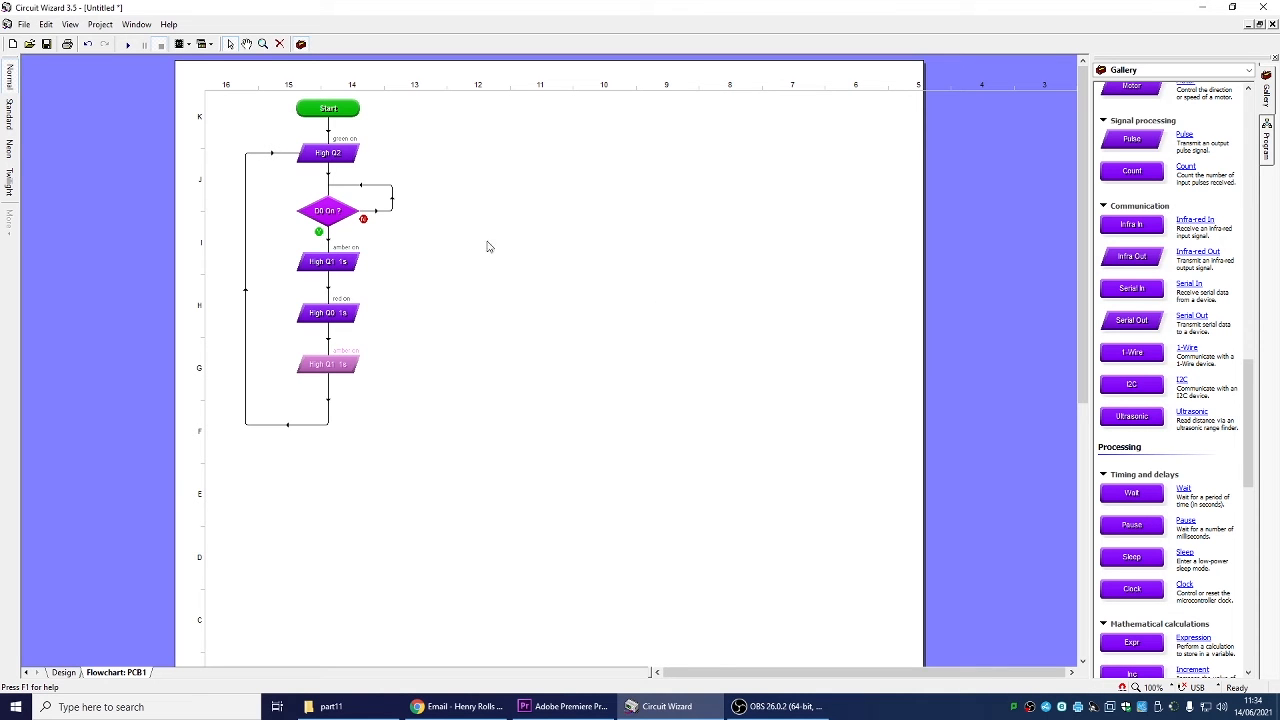
# Run the simulation again and press the push switch to test the timed sequence
pyautogui.click(52, 674)
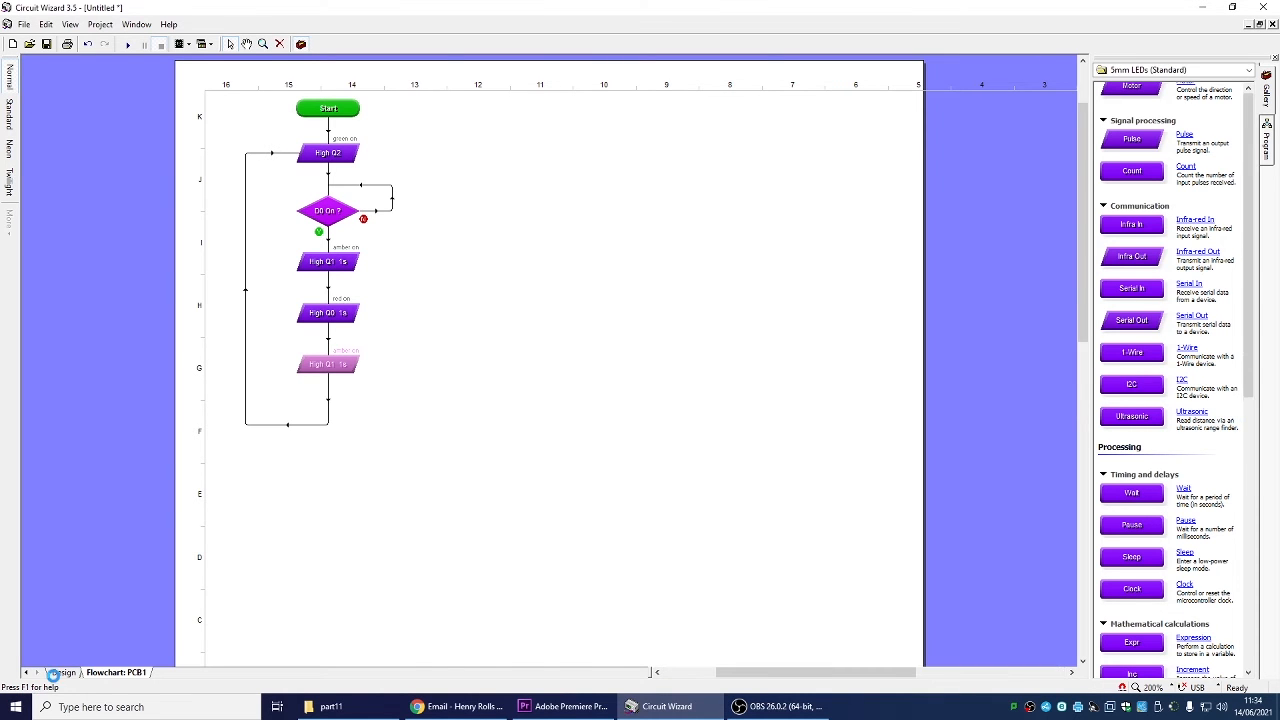
pyautogui.click(127, 44)
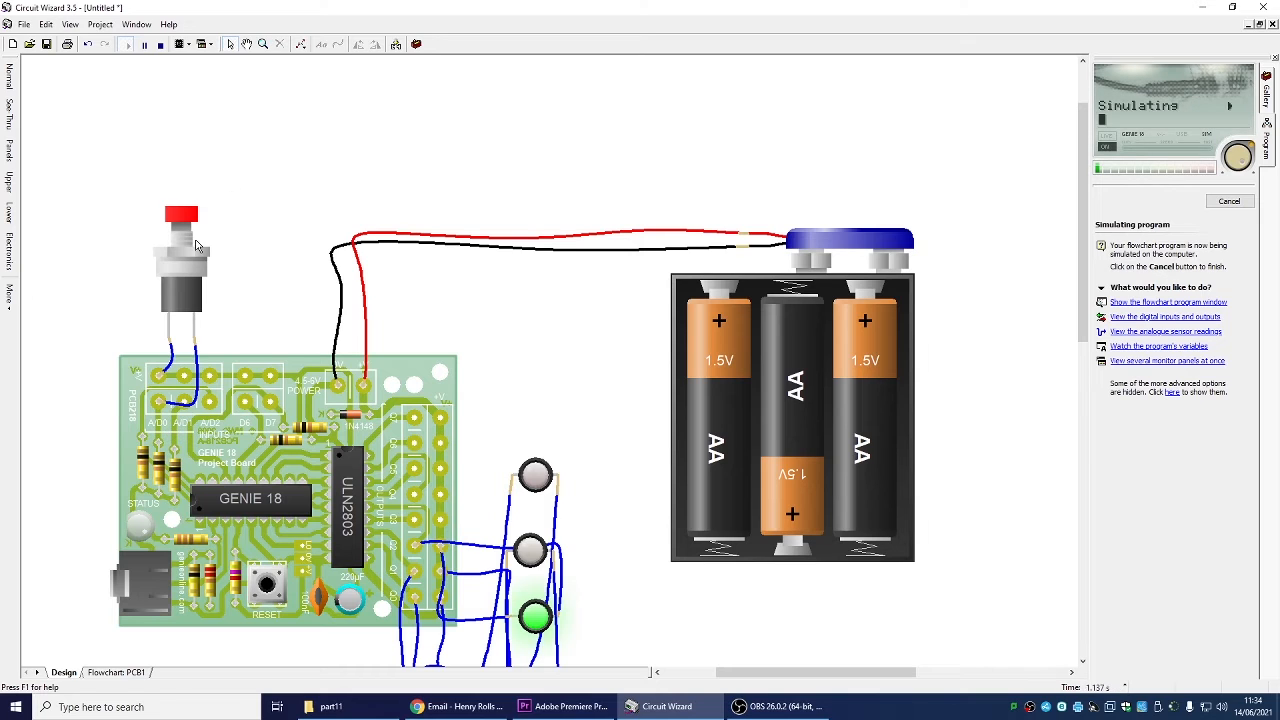
pyautogui.click(183, 222)
pyautogui.rightClick(181, 222)
pyautogui.press('Escape')
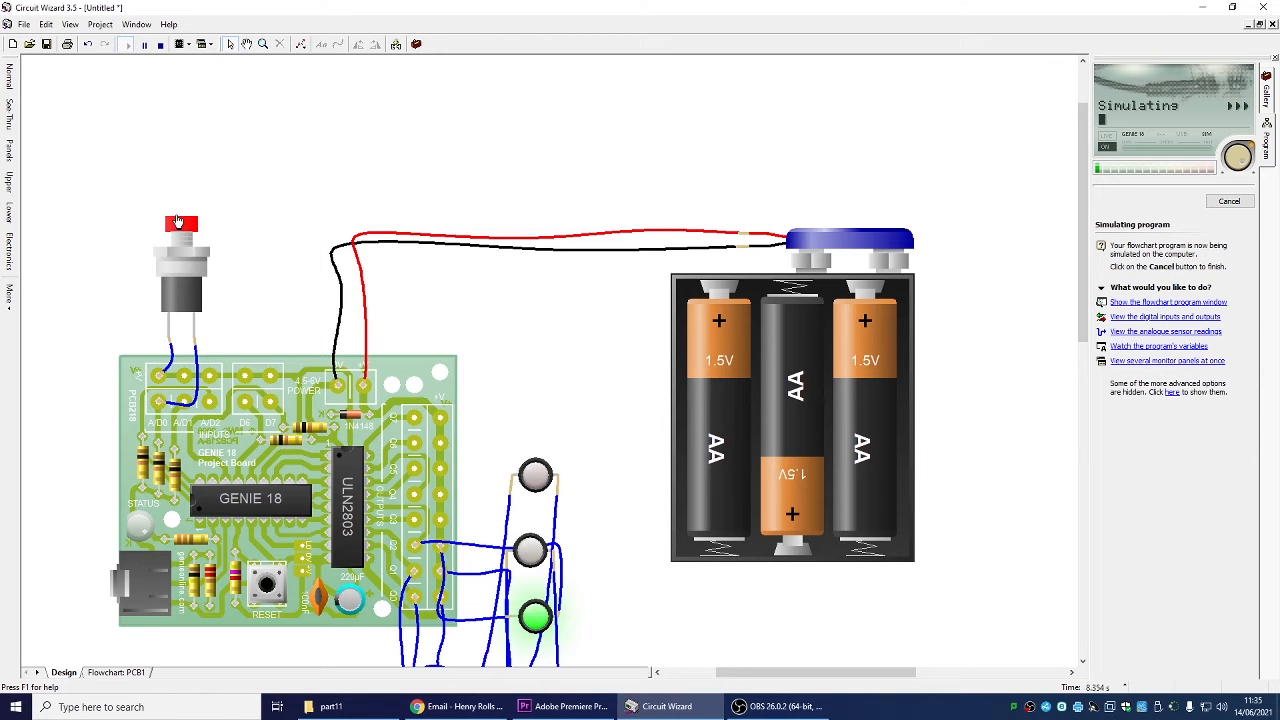